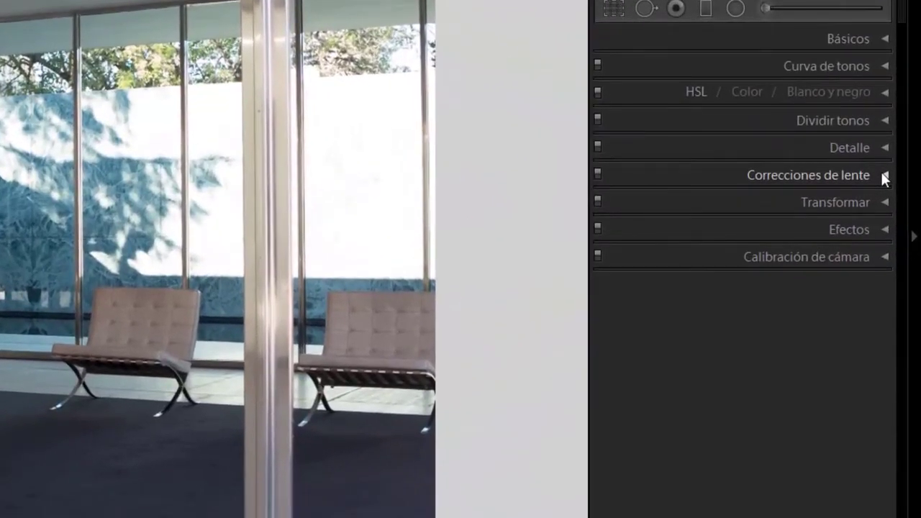
- Expand the Correcciones de lente (Lens Corrections) panel for the pavilion photo
click(884, 176)
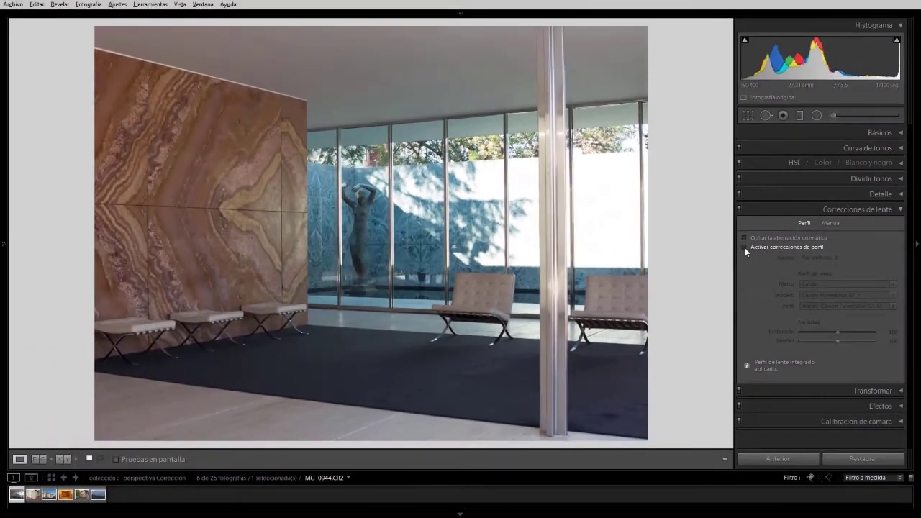
- Enable the Canon lens profile correction, toggling it off and back on to compare
click(745, 248)
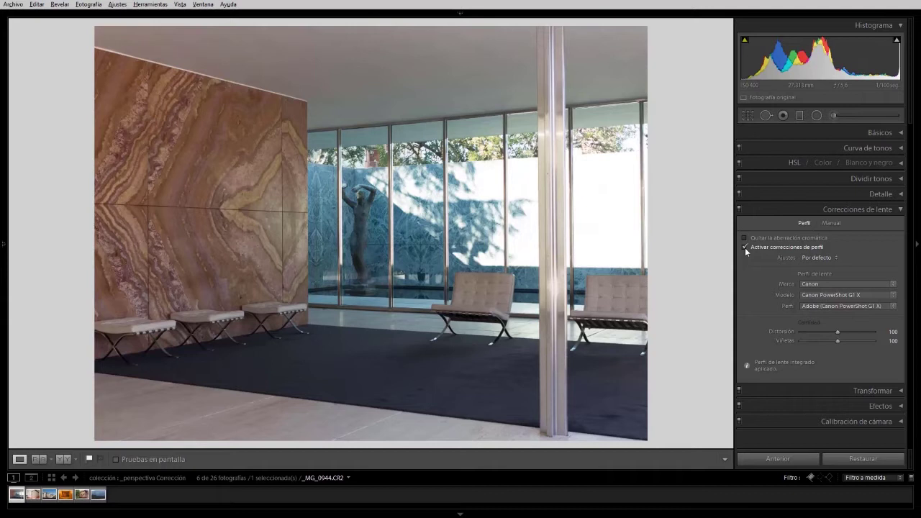
click(744, 247)
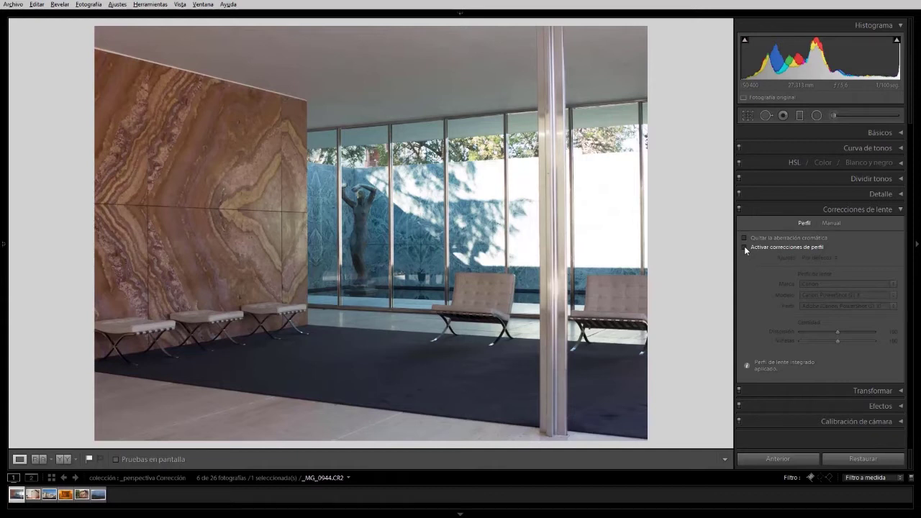
click(744, 247)
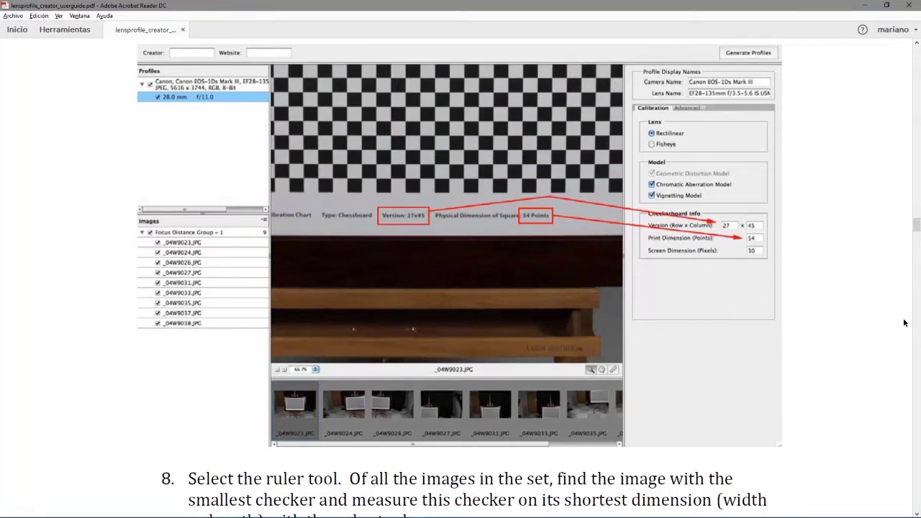
- Switch from the Acrobat lens profile guide back to Lightroom with Alt+Tab
key(alt+Tab)
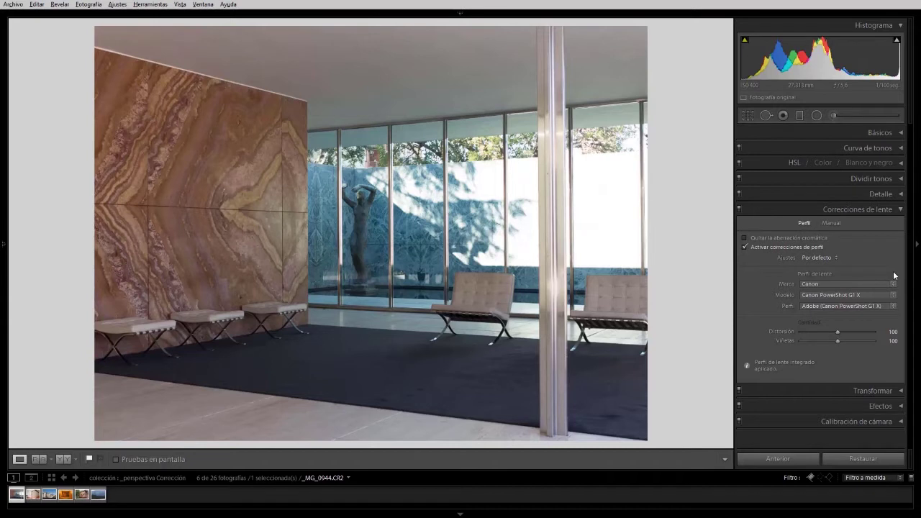
- Raise the profile Distortion amount to 200, then toggle lens corrections off to compare
drag(838, 332, 840, 332)
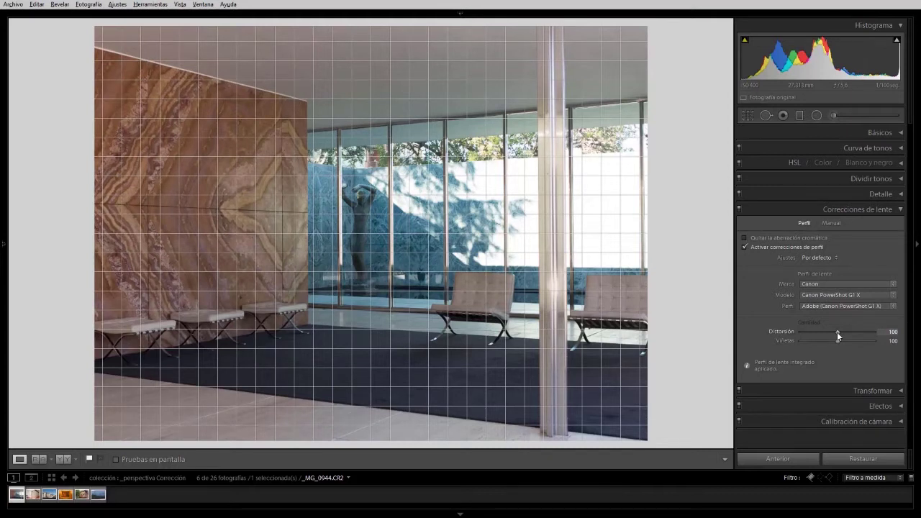
drag(836, 332, 836, 331)
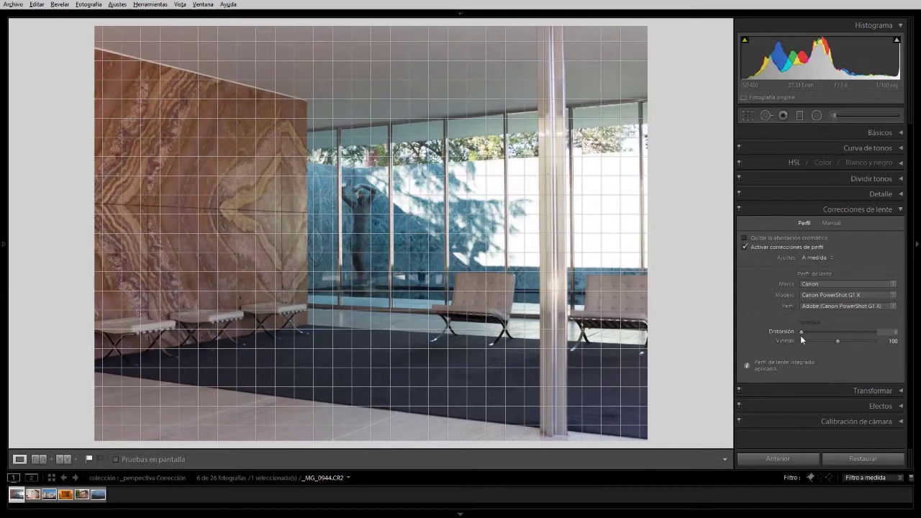
drag(860, 332, 863, 332)
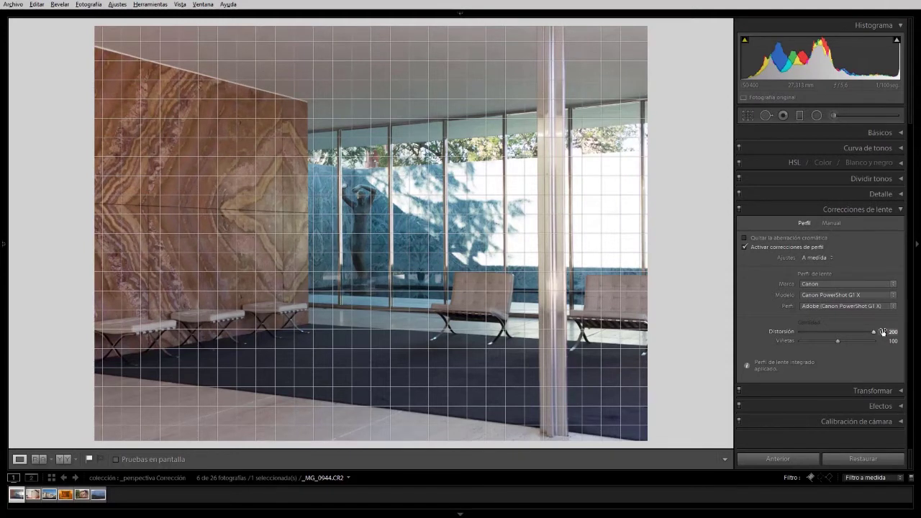
drag(882, 332, 883, 329)
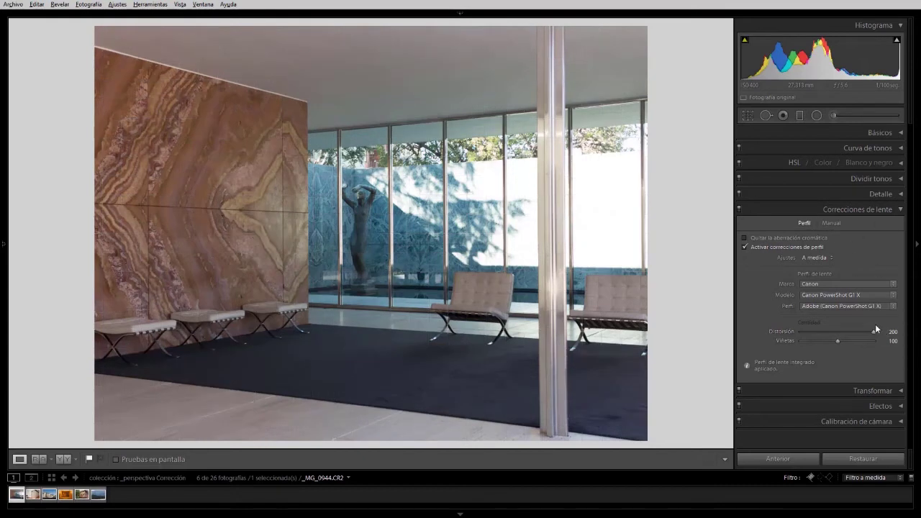
click(738, 208)
- Re-enable lens corrections and set the Transform Vertical slider to −2
click(738, 209)
click(898, 210)
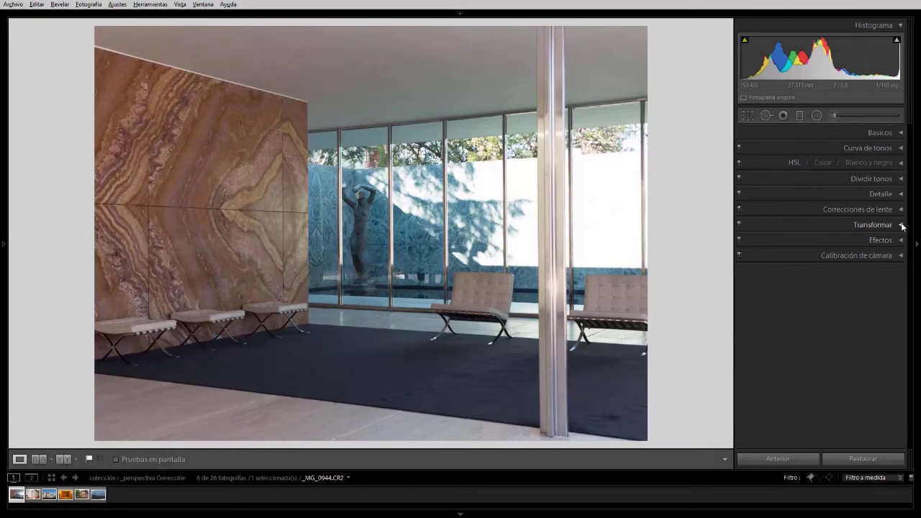
click(902, 225)
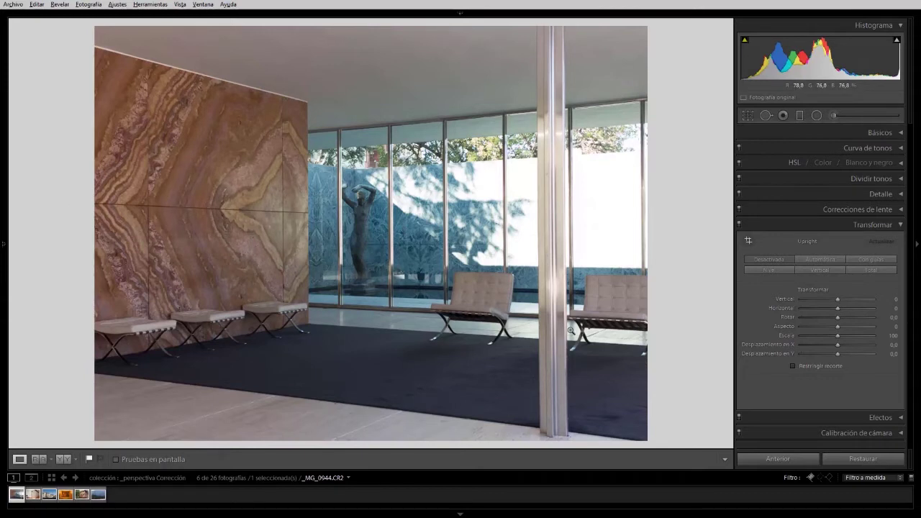
click(838, 301)
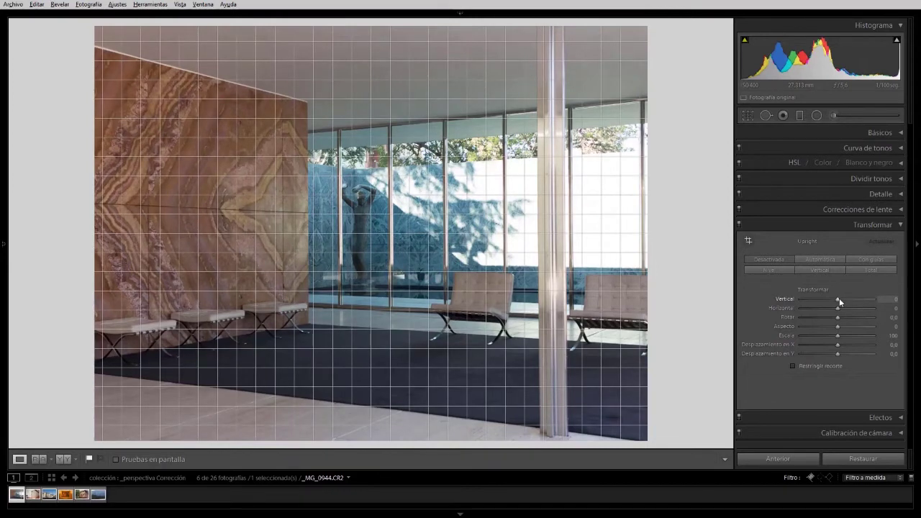
mouse_move(838, 297)
mouse_down()
mouse_move(826, 304)
mouse_move(837, 303)
mouse_up()
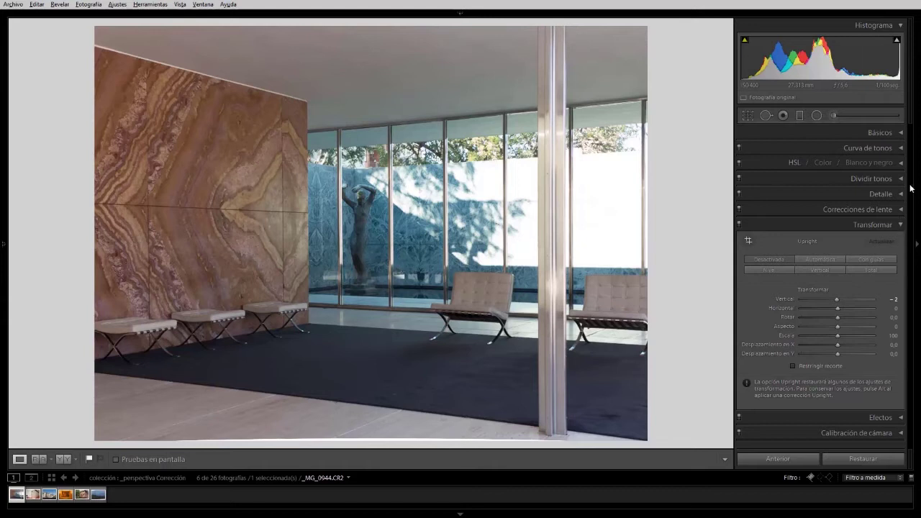
- Lower the pavilion photo's Exposure to −0.30, then move to _DSC0080-2.NEF
click(898, 133)
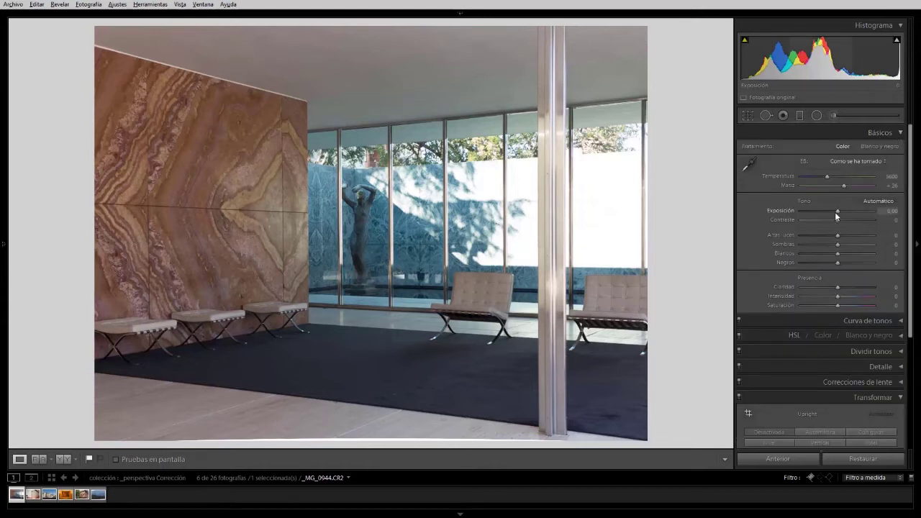
drag(835, 211, 833, 212)
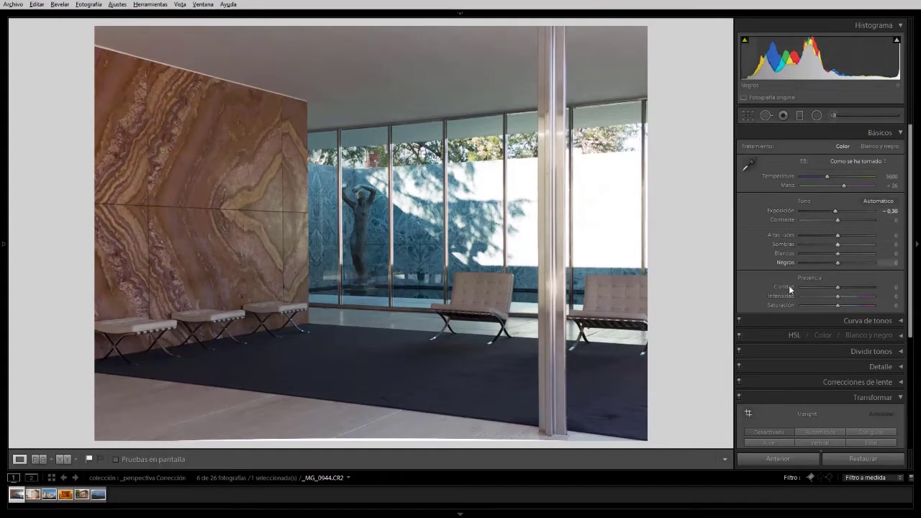
click(34, 497)
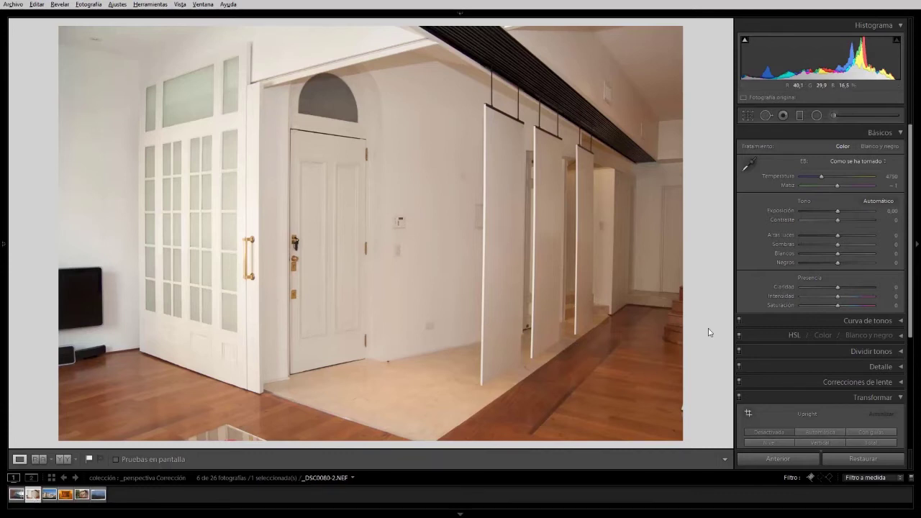
- Enable the Nikon AF-S DX Zoom-NIKKOR profile correction on _DSC0080-2.NEF, comparing off and on
click(901, 134)
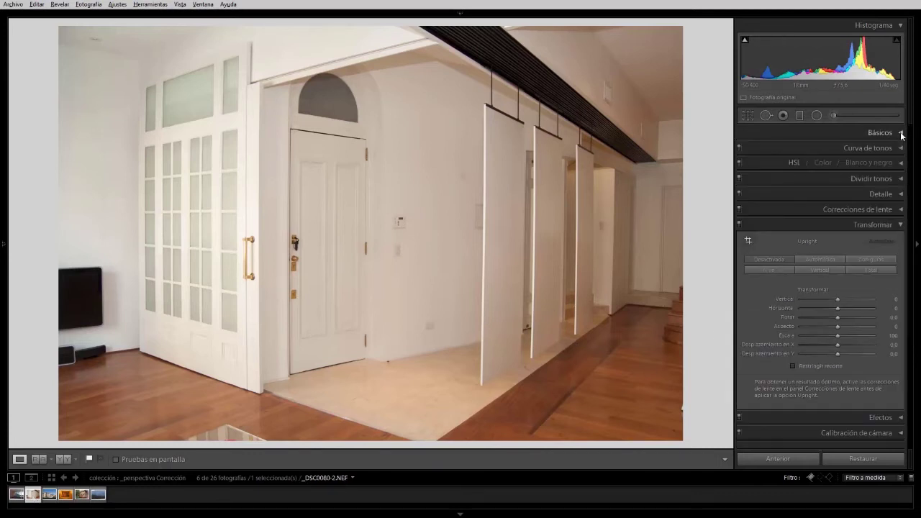
click(899, 224)
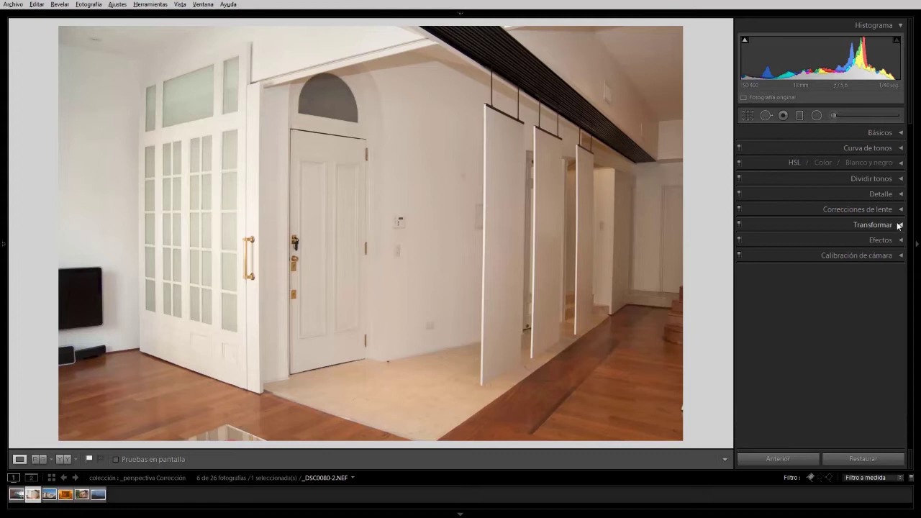
click(901, 210)
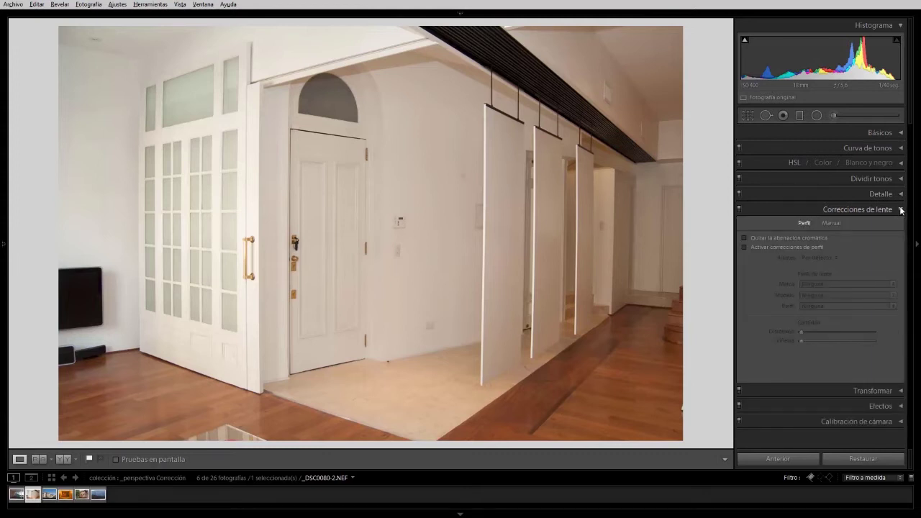
click(744, 248)
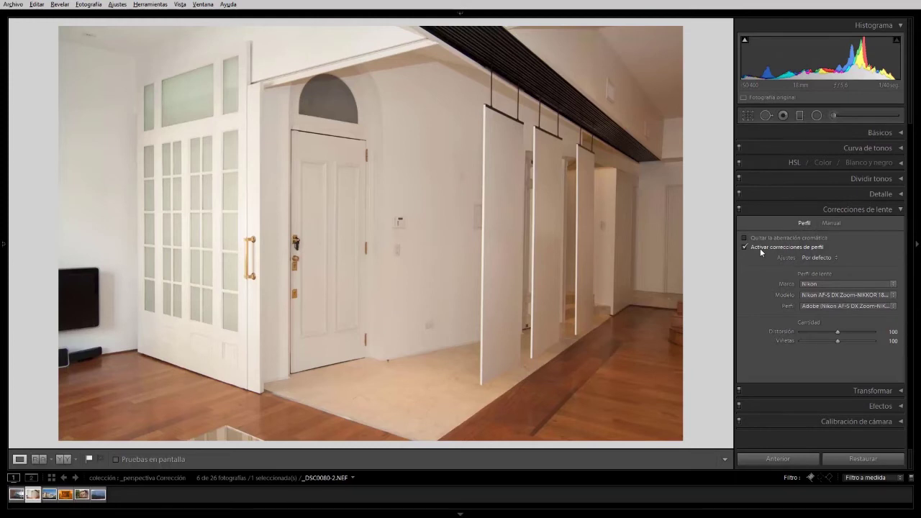
click(738, 208)
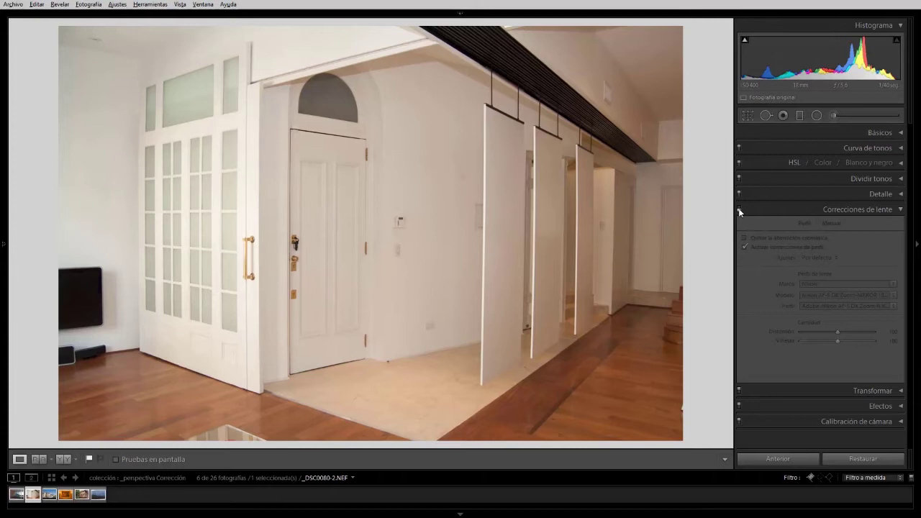
click(739, 209)
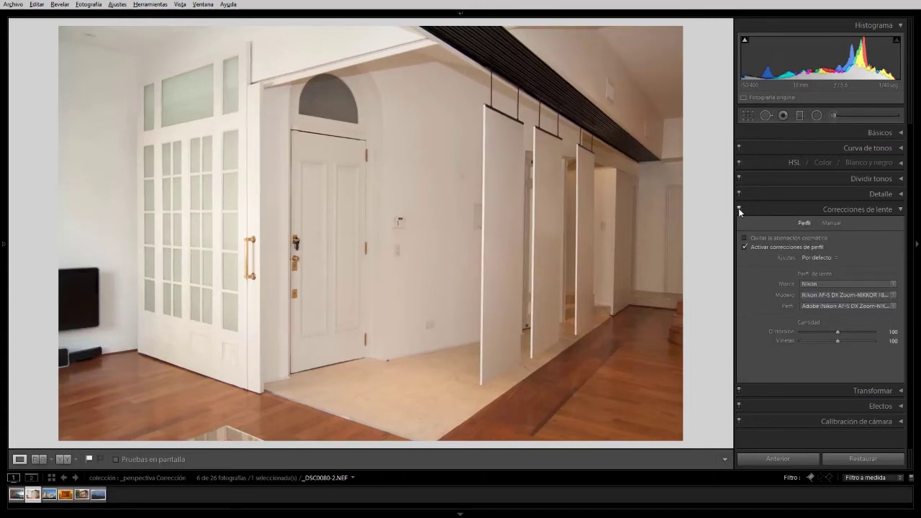
click(898, 210)
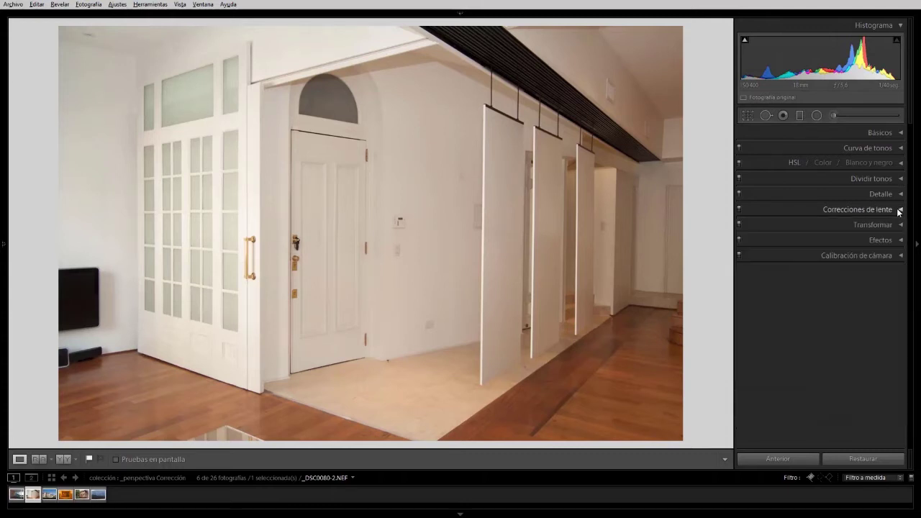
- Set the hallway photo's Vertical to +2 and Rotate to −0.3, then select IMG_2896-2.CR2
click(900, 225)
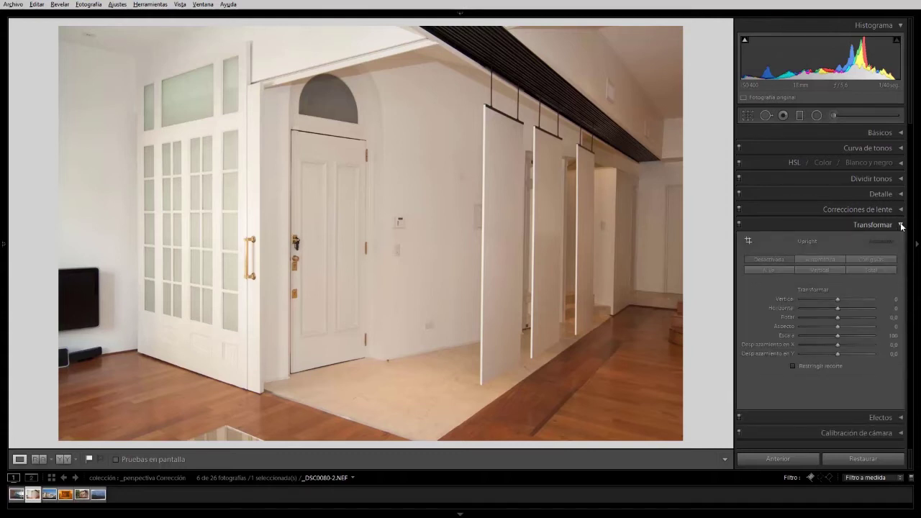
mouse_move(838, 299)
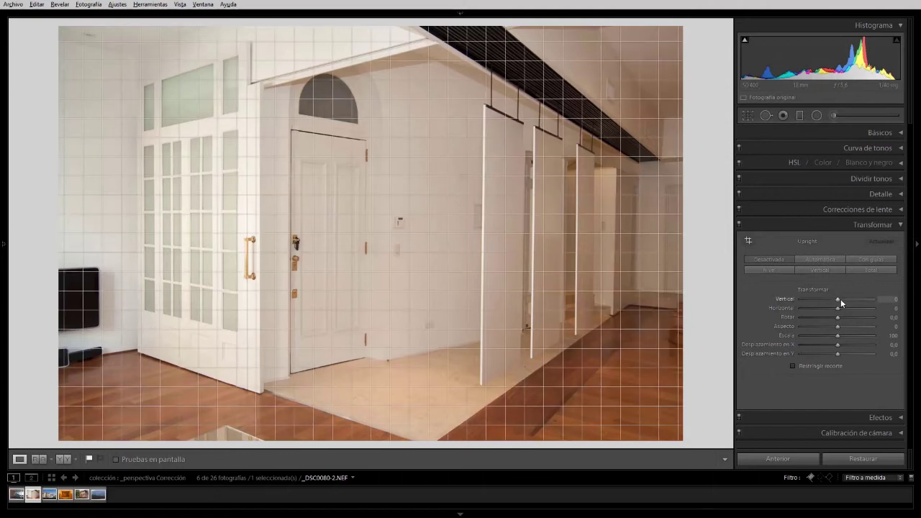
drag(839, 299, 840, 299)
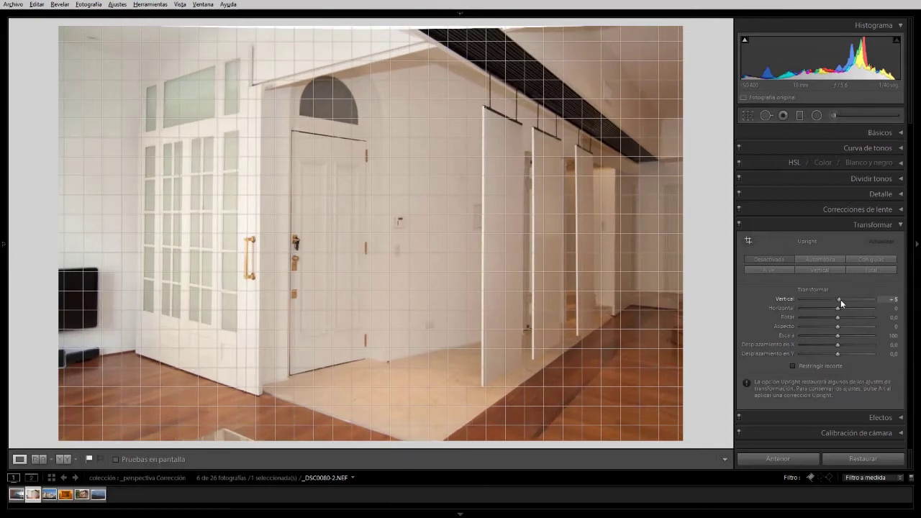
drag(840, 300, 839, 300)
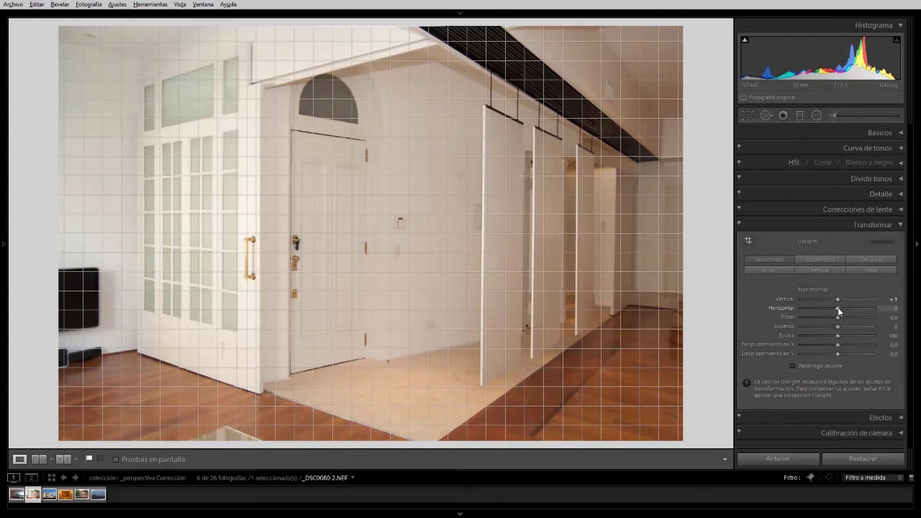
drag(838, 317, 836, 317)
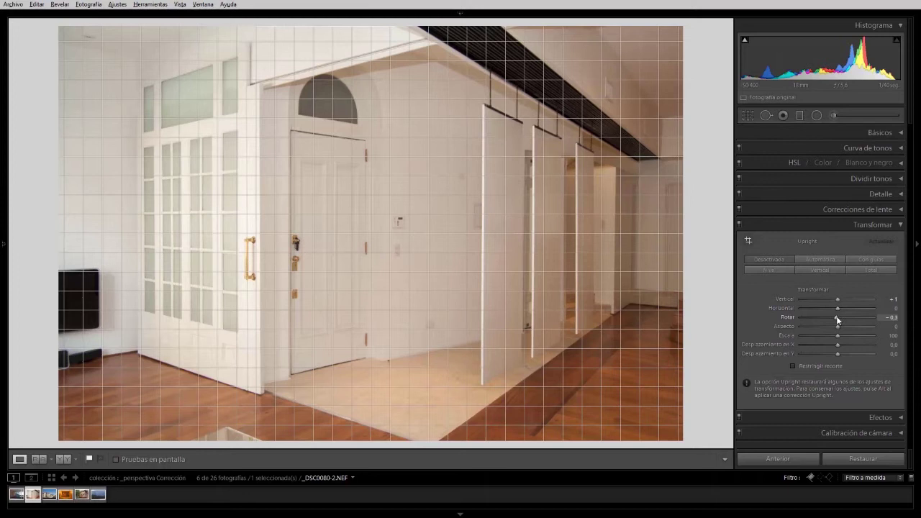
drag(837, 299, 838, 299)
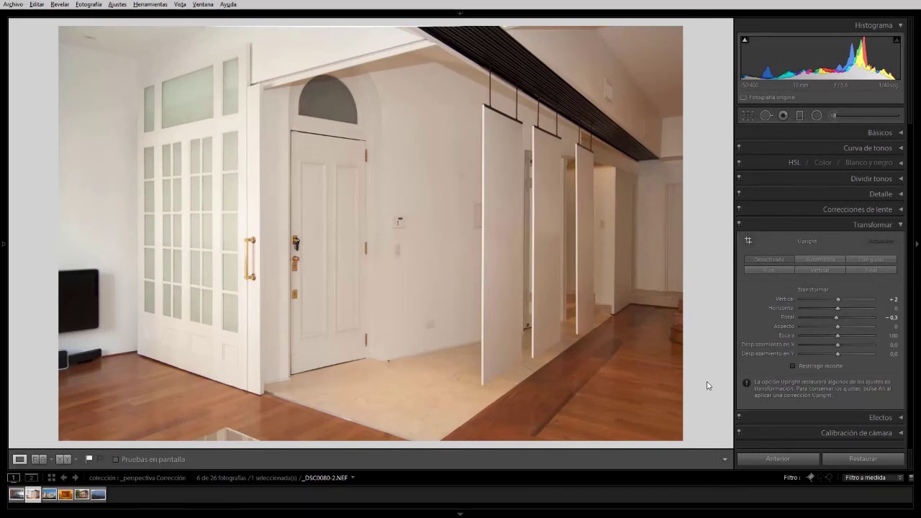
click(50, 495)
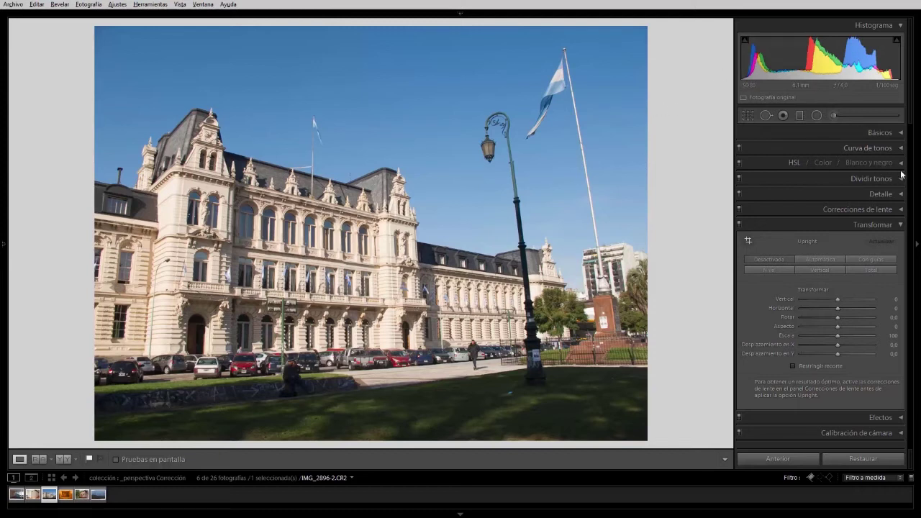
- Enable the Canon PowerShot G11 profile correction on IMG_2896-2.CR2, comparing off and on
click(901, 209)
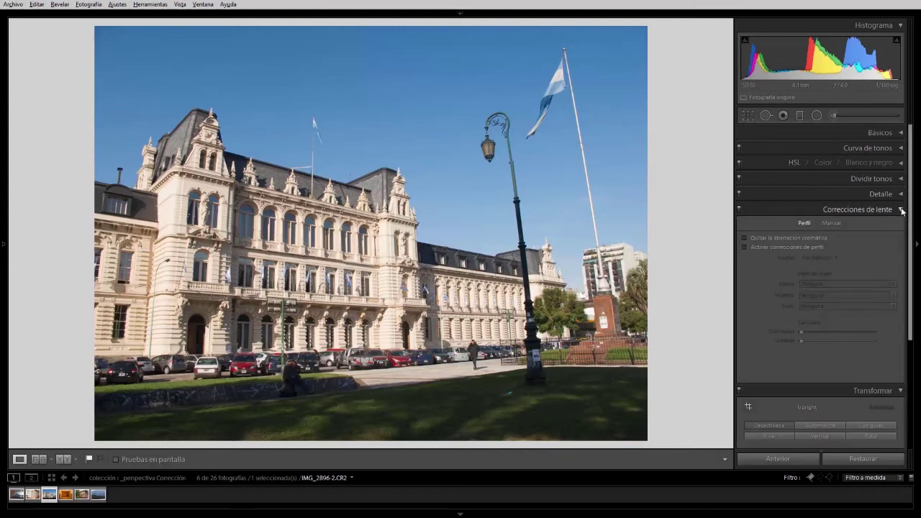
click(757, 249)
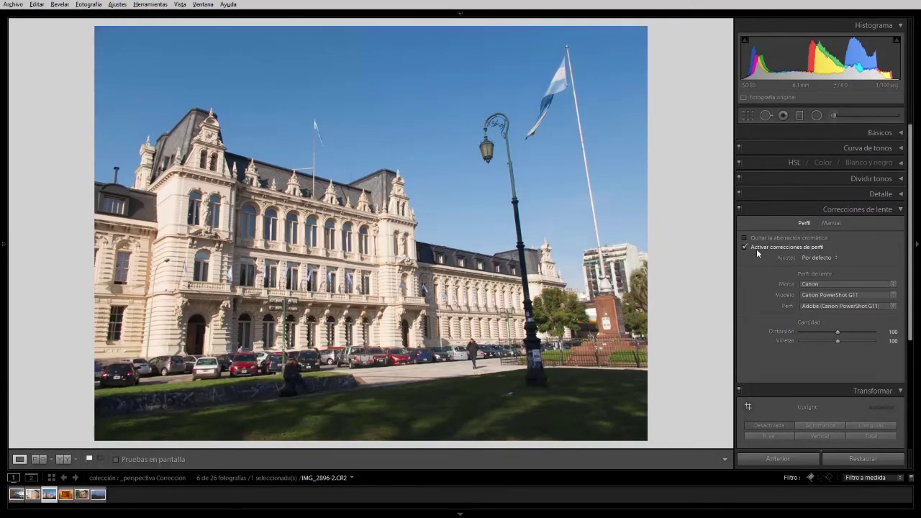
click(756, 248)
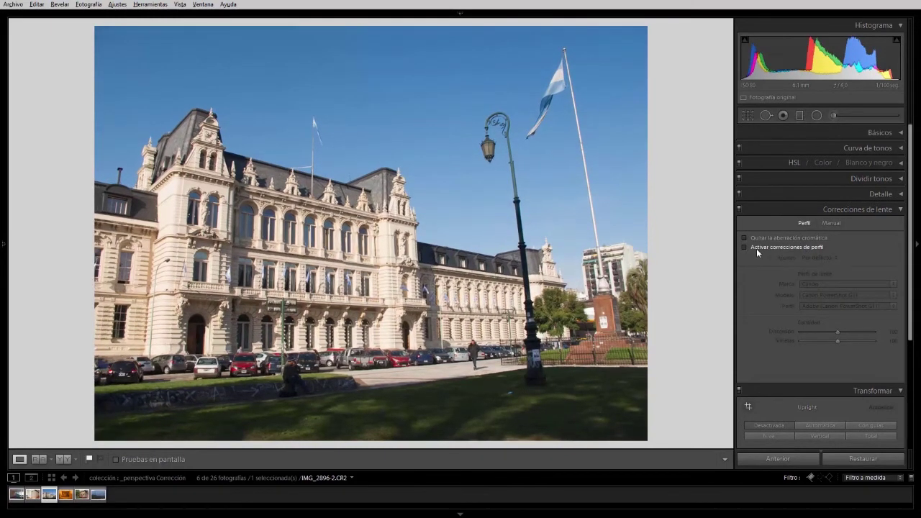
click(756, 248)
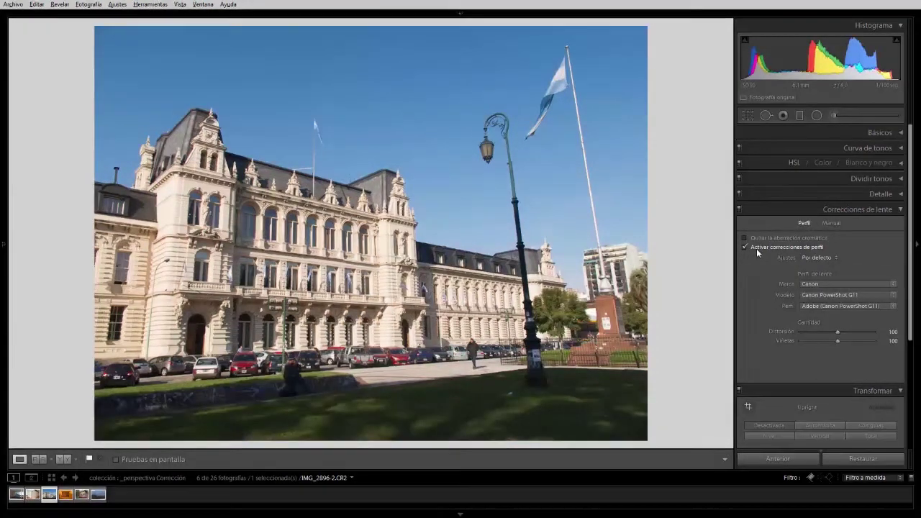
click(900, 209)
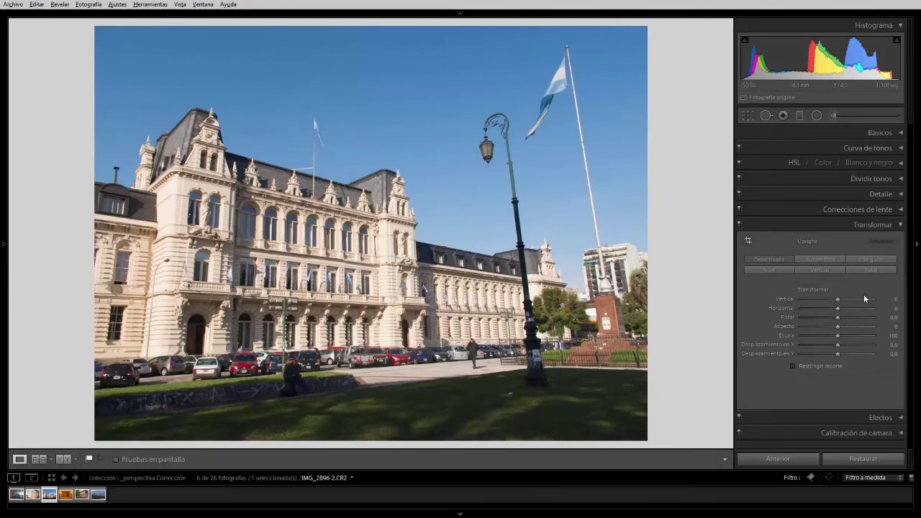
- Set Transform Vertical to −25 and turn on Constrain Crop to trim the white edges
click(837, 300)
drag(838, 301, 829, 300)
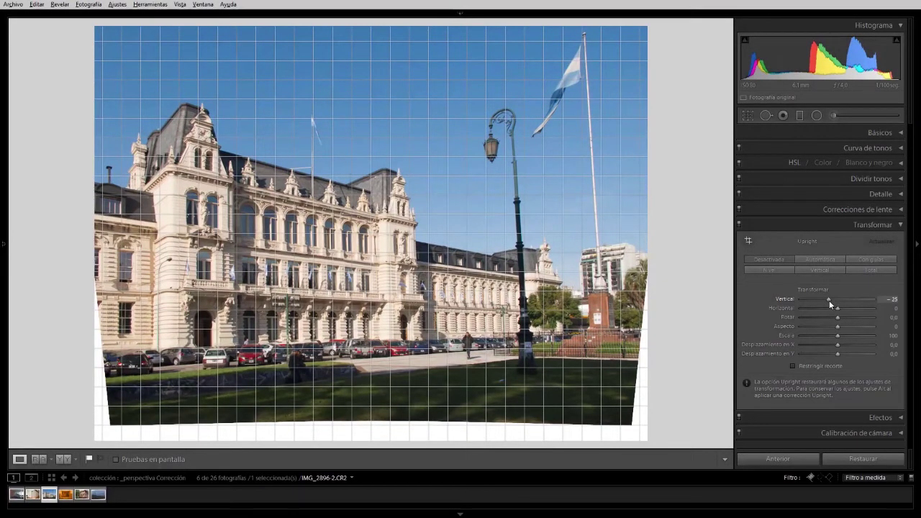
drag(828, 300, 829, 300)
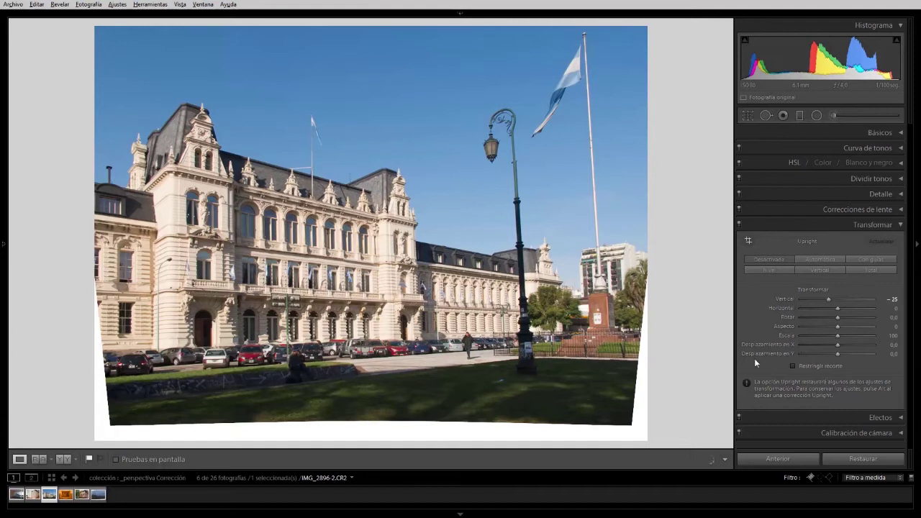
click(793, 367)
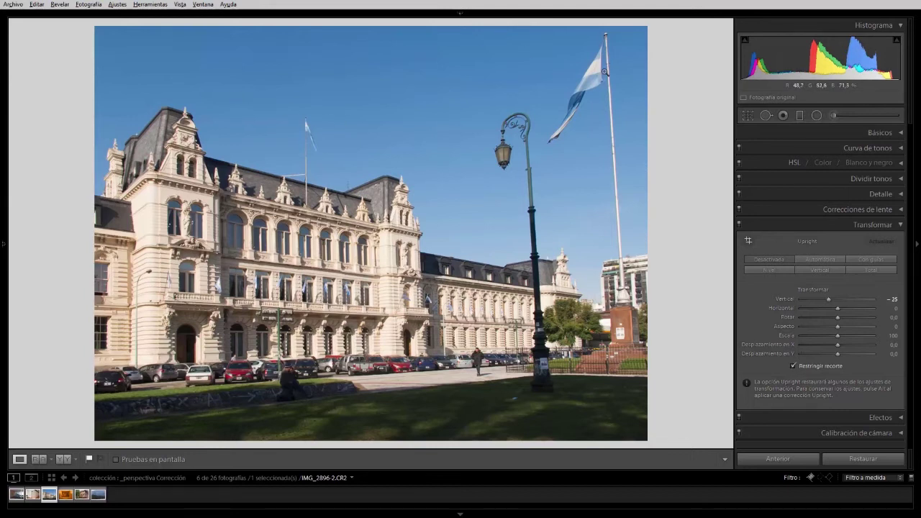
click(825, 300)
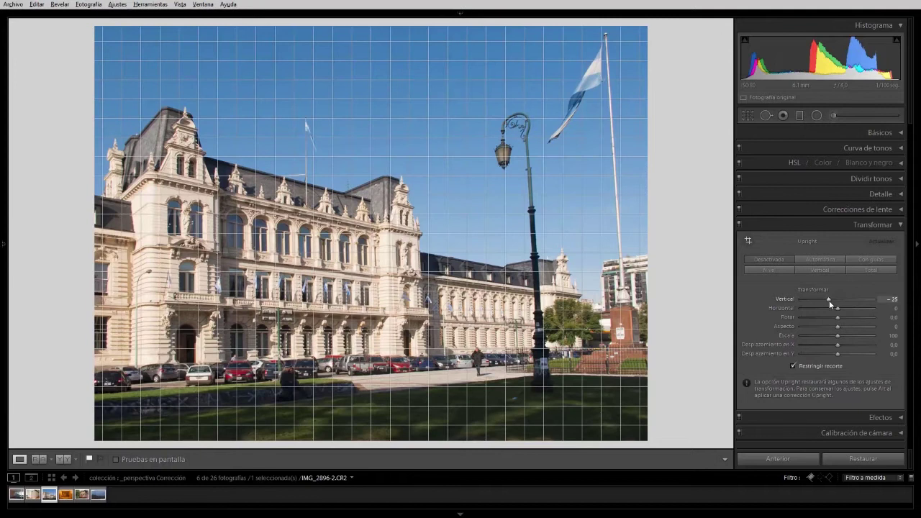
drag(829, 300, 823, 300)
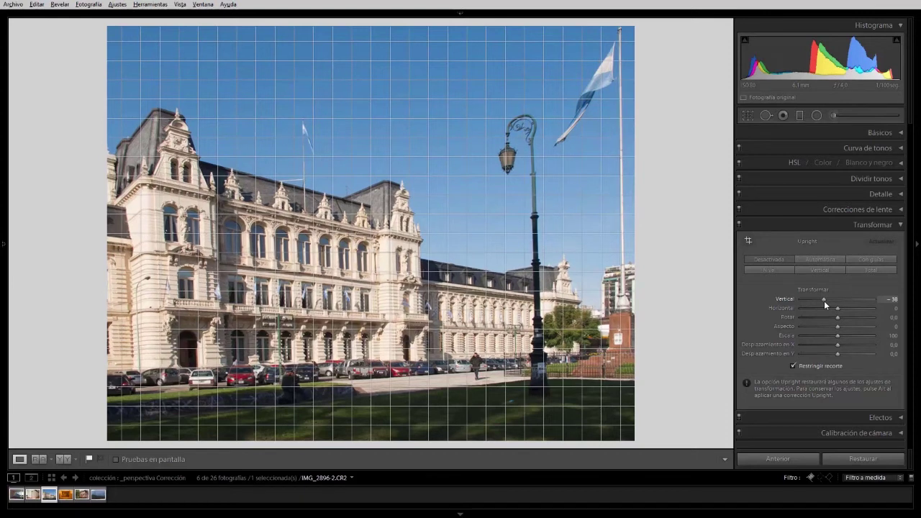
drag(823, 300, 828, 301)
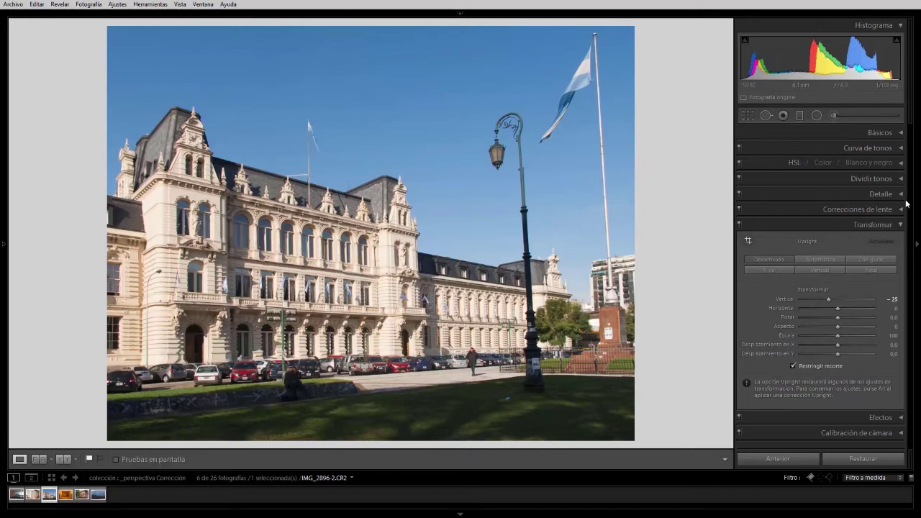
- Show Lens Corrections and zoom past 1:1 on the left tower's windows to check colour fringing
click(900, 225)
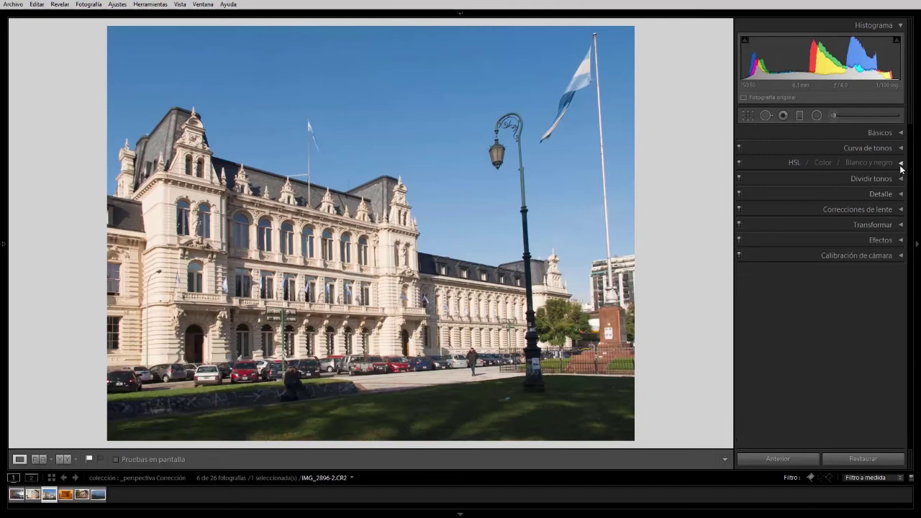
click(899, 210)
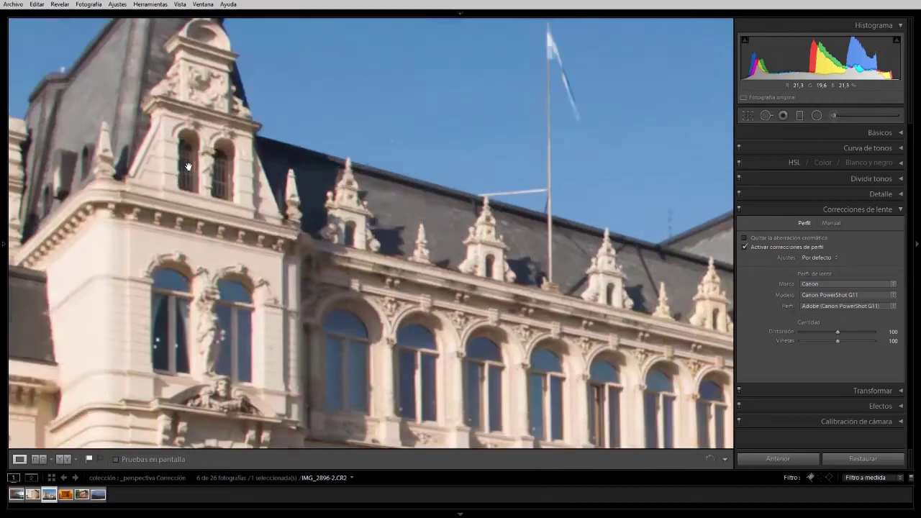
click(185, 166)
key(F7)
key(ctrl+equal)
key(Tab)
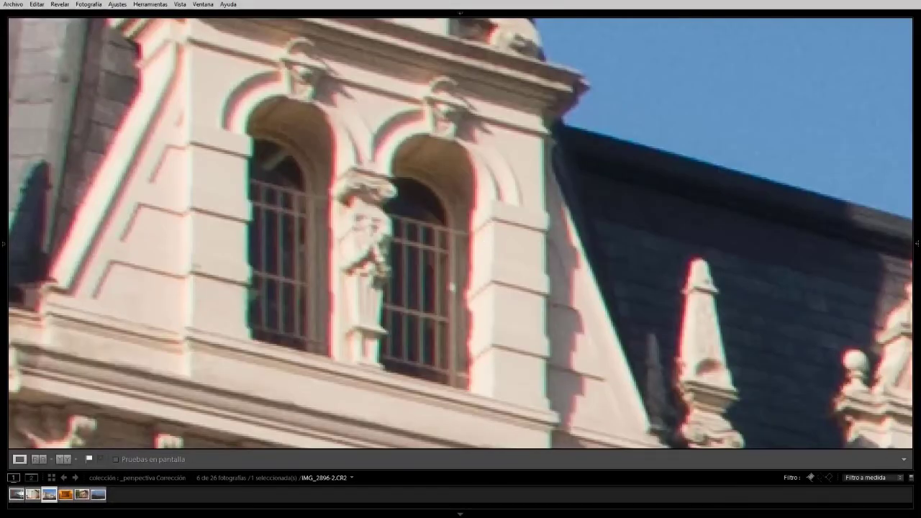
click(917, 245)
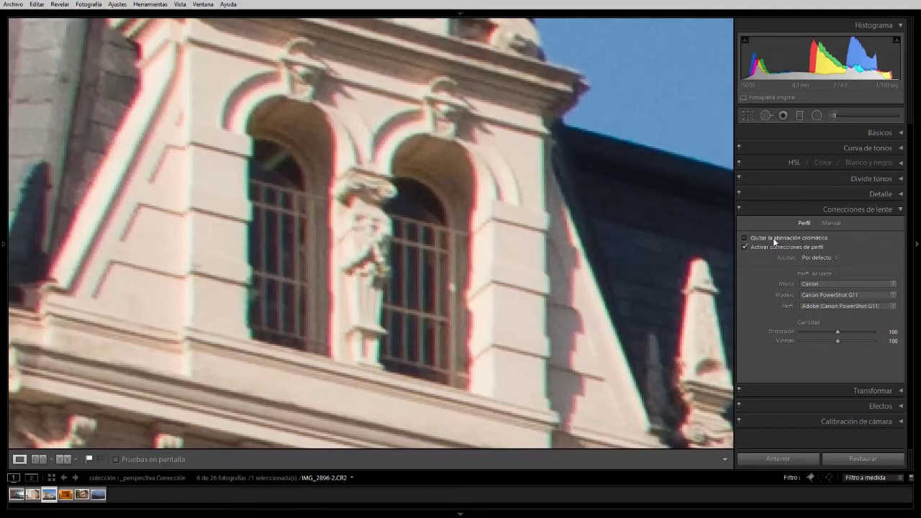
- Enable Remove Chromatic Aberration on the building photo, fit the view, and advance to IMG_2725.CR2
click(748, 242)
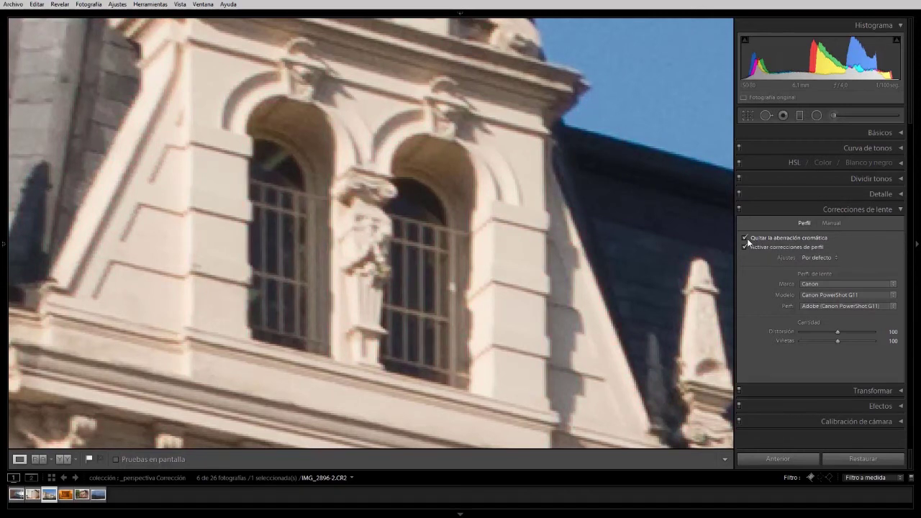
key(z)
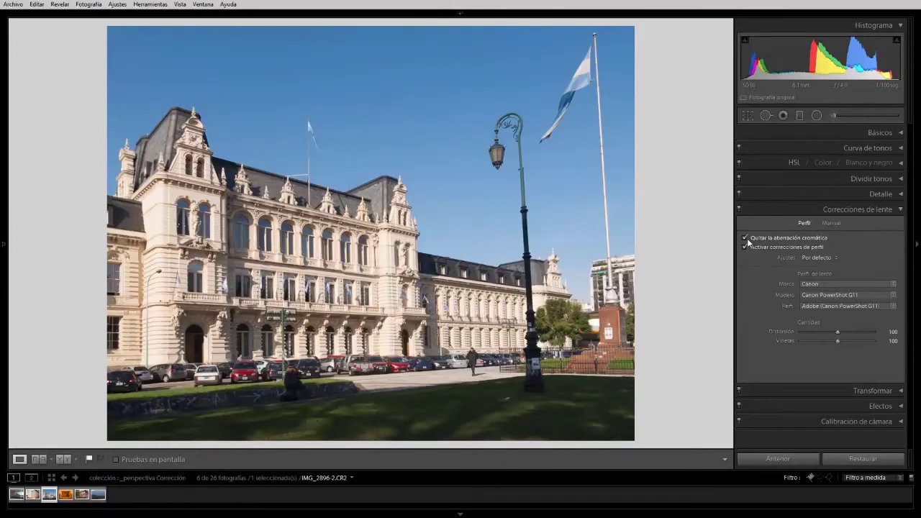
key(Right)
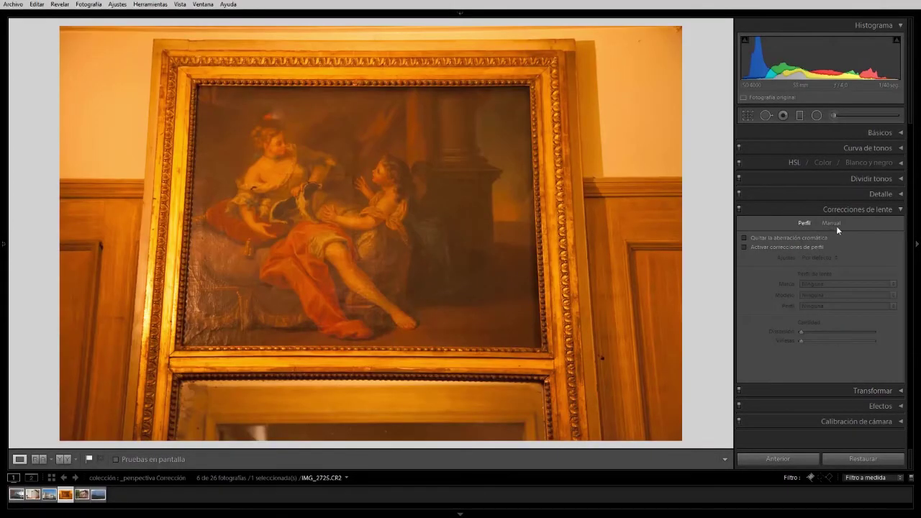
- Neutralise the painting's white balance to 2450, +9 by sampling the white wall
click(898, 210)
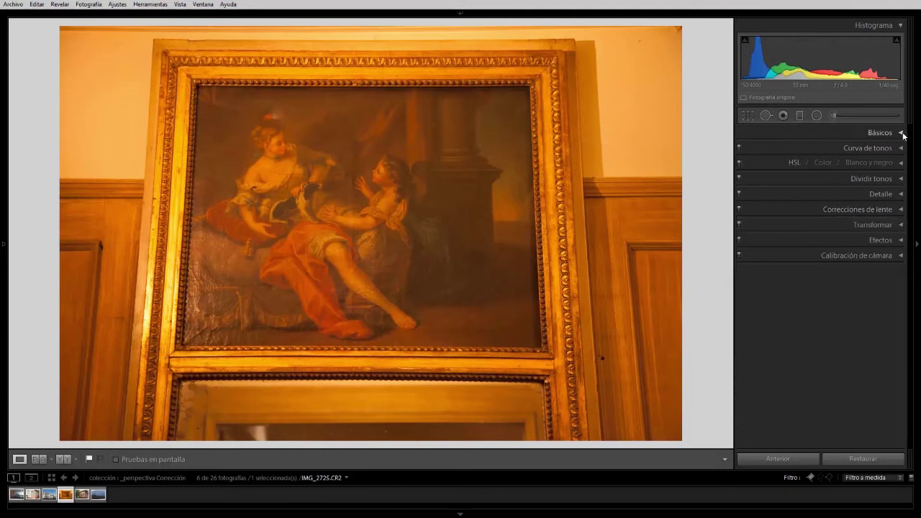
click(901, 133)
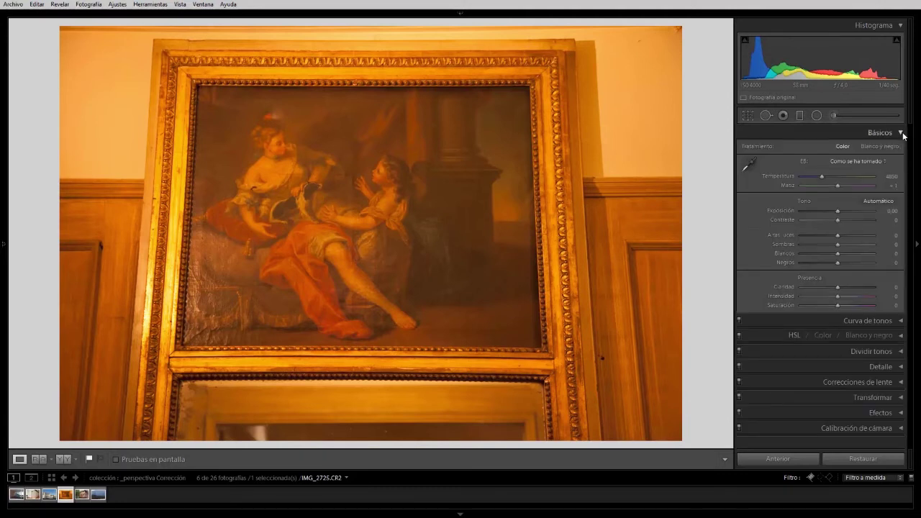
click(749, 165)
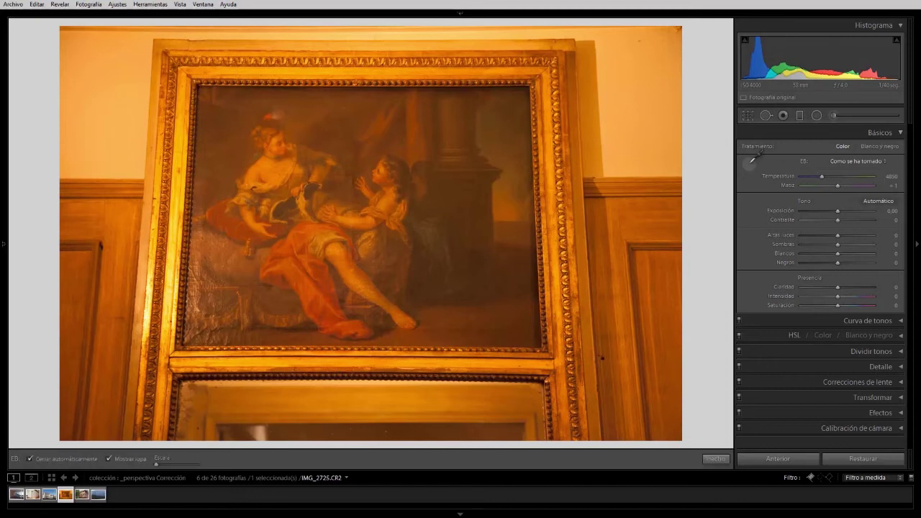
click(644, 106)
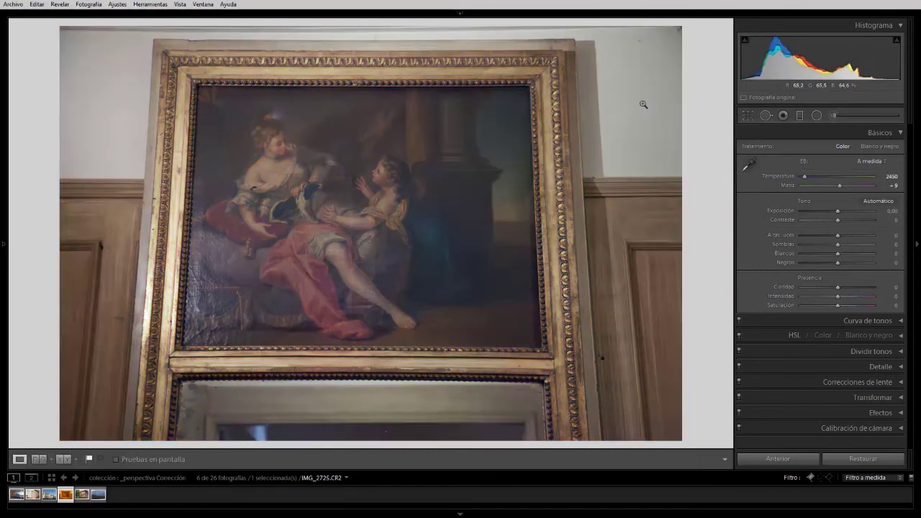
- Set Exposure +0.50, Contrast +25, Clarity +35 and Vibrance +23 on the painting
click(839, 210)
drag(837, 219, 846, 219)
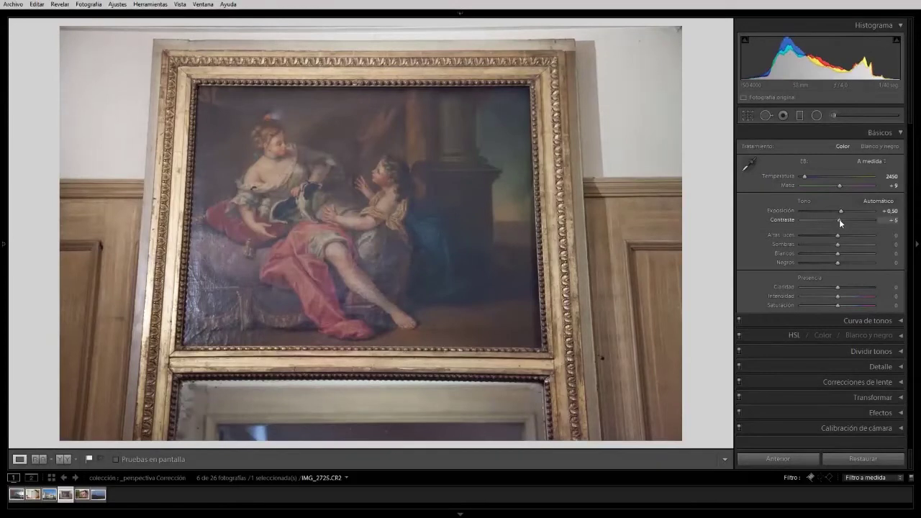
mouse_move(837, 286)
mouse_down()
mouse_move(849, 286)
mouse_move(843, 295)
mouse_up()
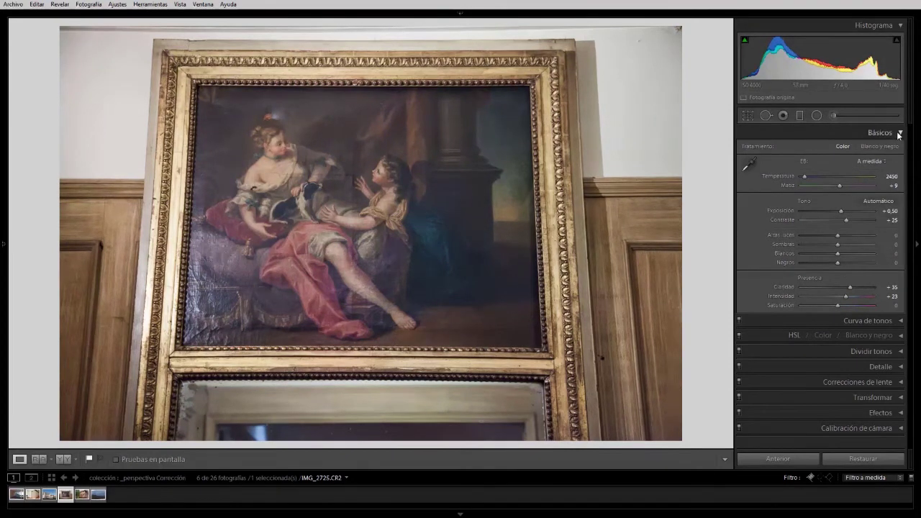
- Draw a graduated filter across the painting with Exposure -0.46 and Clarity -5
click(799, 115)
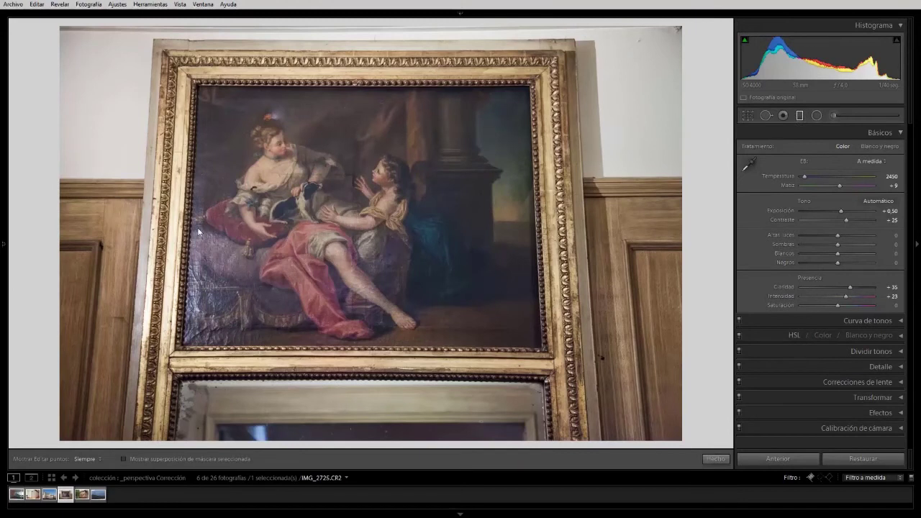
drag(96, 235, 410, 264)
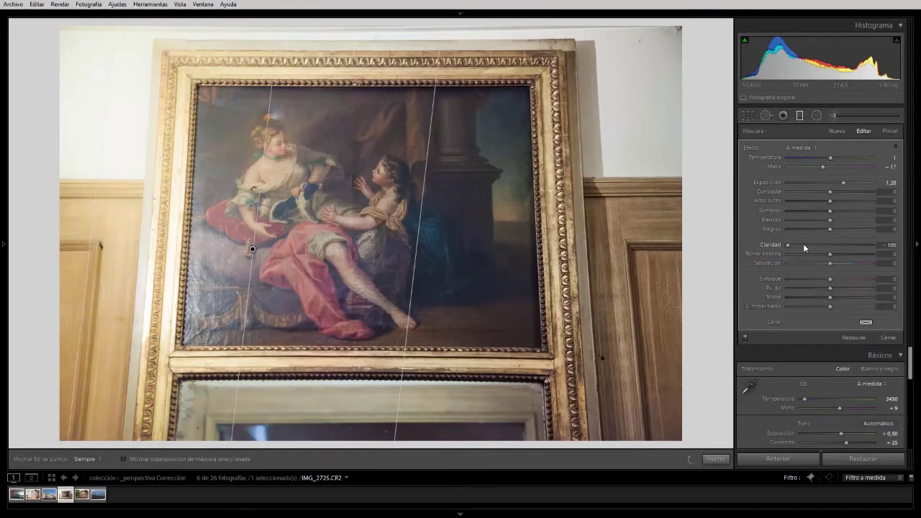
drag(833, 244, 828, 245)
click(825, 182)
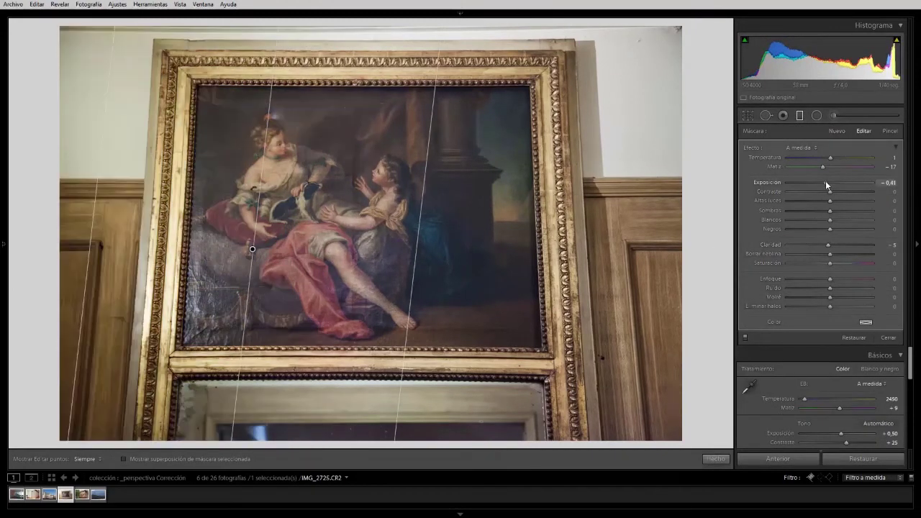
drag(825, 180, 824, 182)
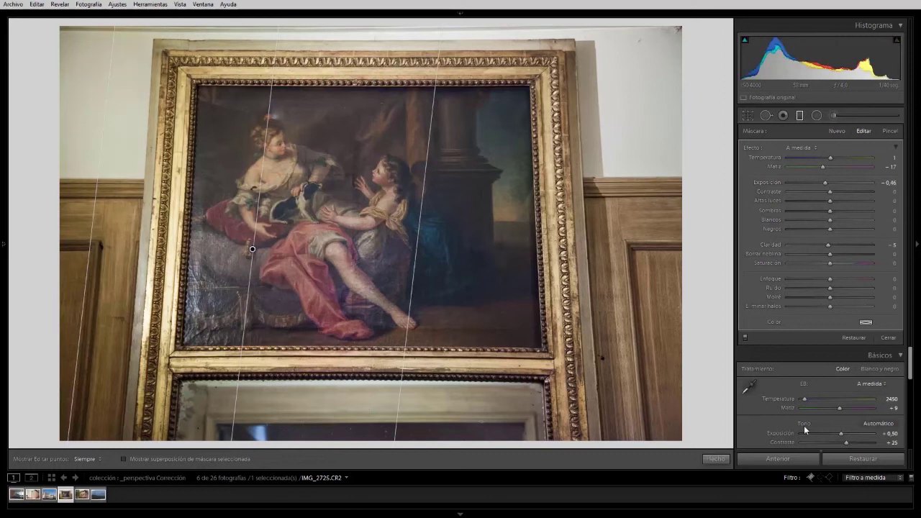
click(715, 459)
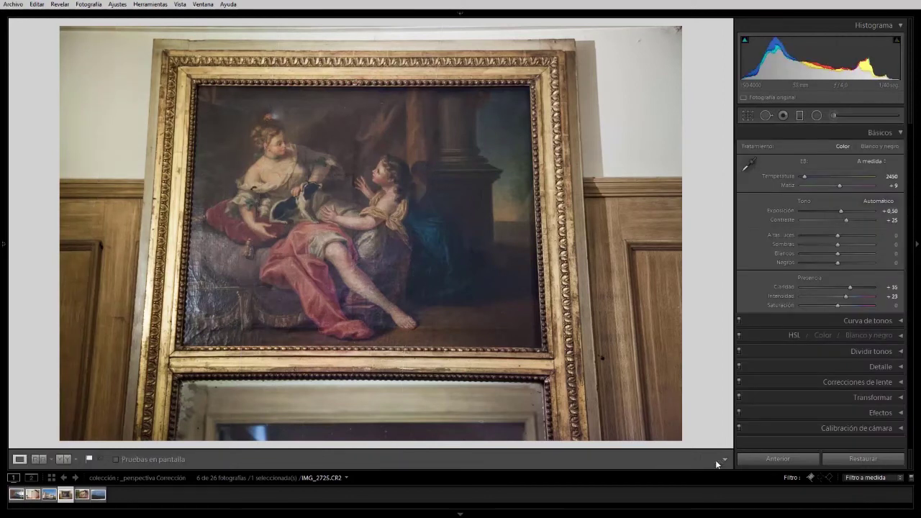
- Enable the Canon EF 24-105mm f/4L IS USM profile correction, toggling it to compare before and after
click(901, 133)
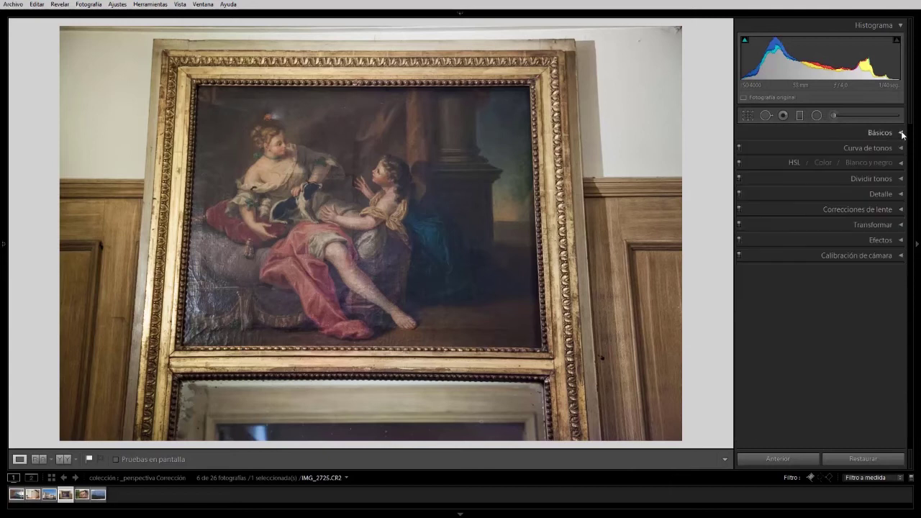
click(897, 209)
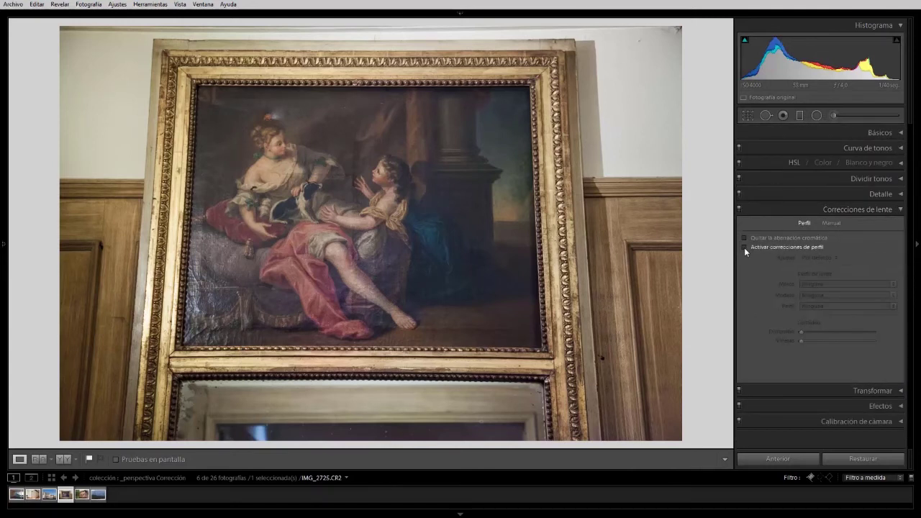
click(744, 247)
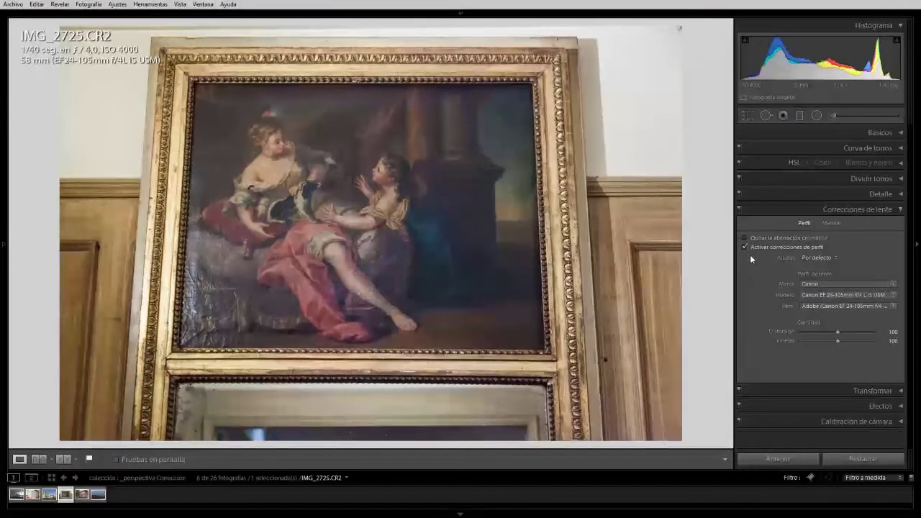
click(746, 247)
click(745, 247)
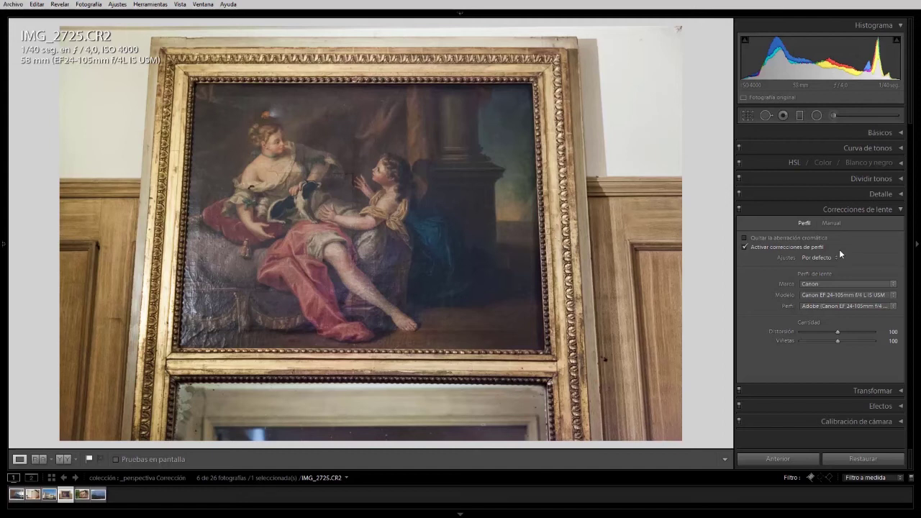
click(901, 209)
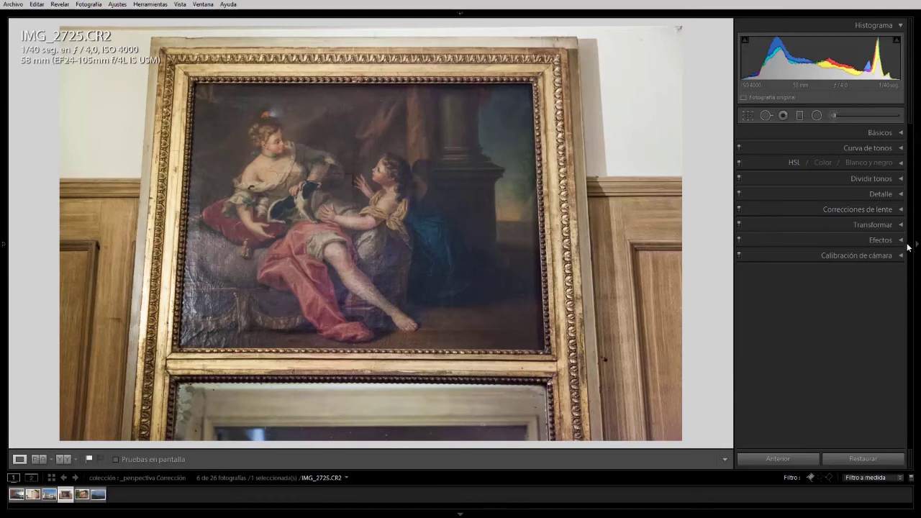
- Set Transform Vertical to -23 and Rotate to -0.3, with Constrain Crop trimming the white edges
click(898, 224)
drag(837, 299, 831, 298)
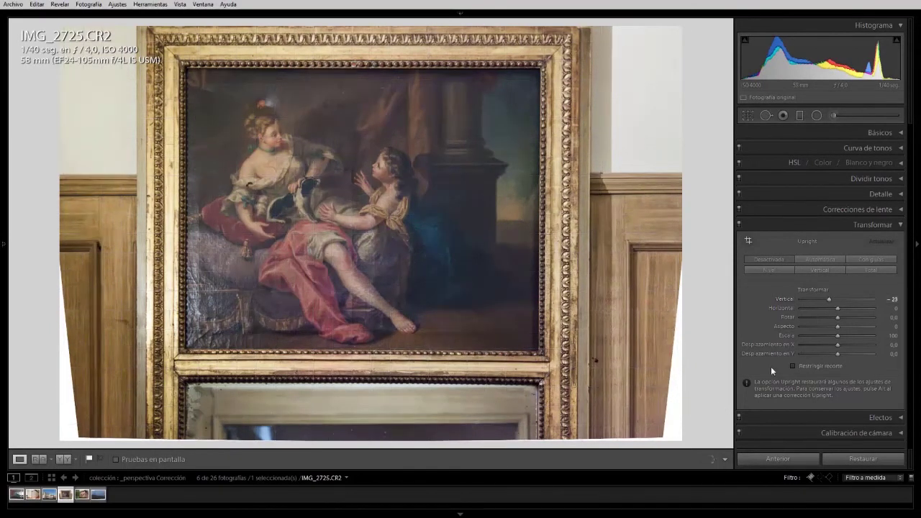
drag(832, 317, 835, 318)
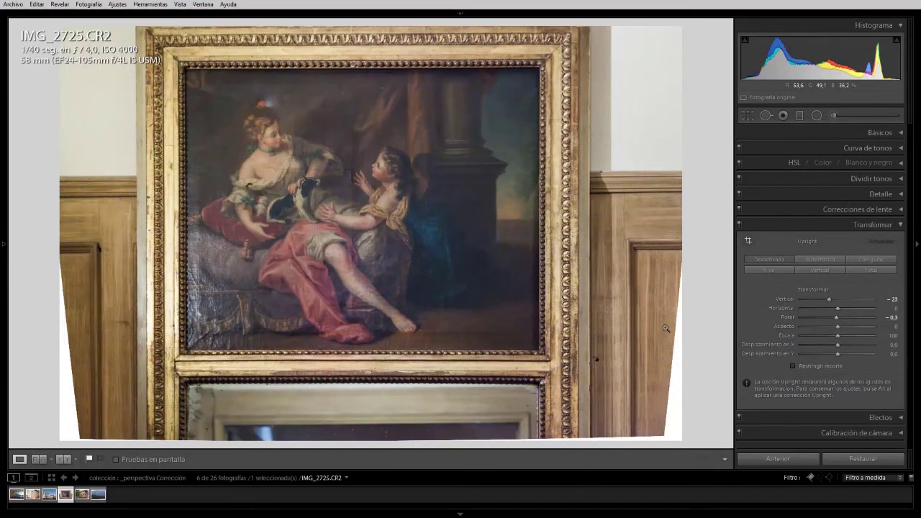
click(820, 366)
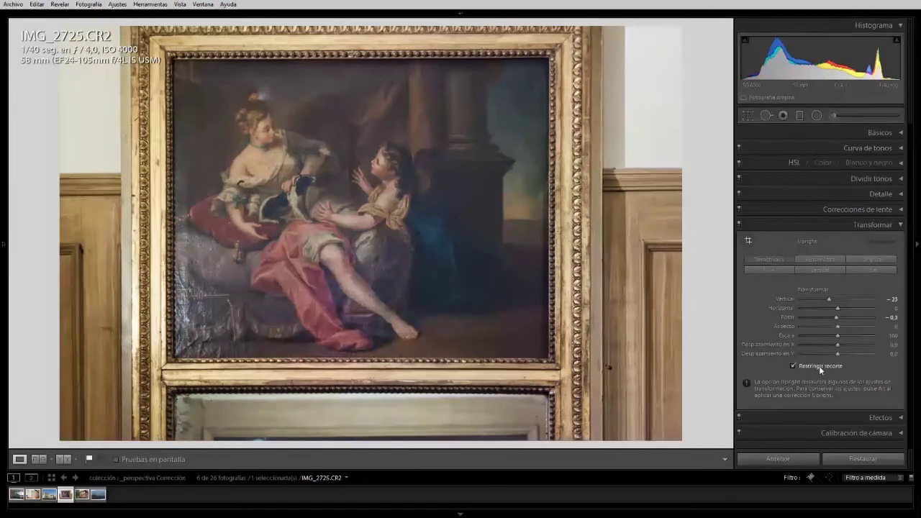
- Crop the painting tightly to its gilt frame, then open the landscape _MG_0944.CR2
click(748, 115)
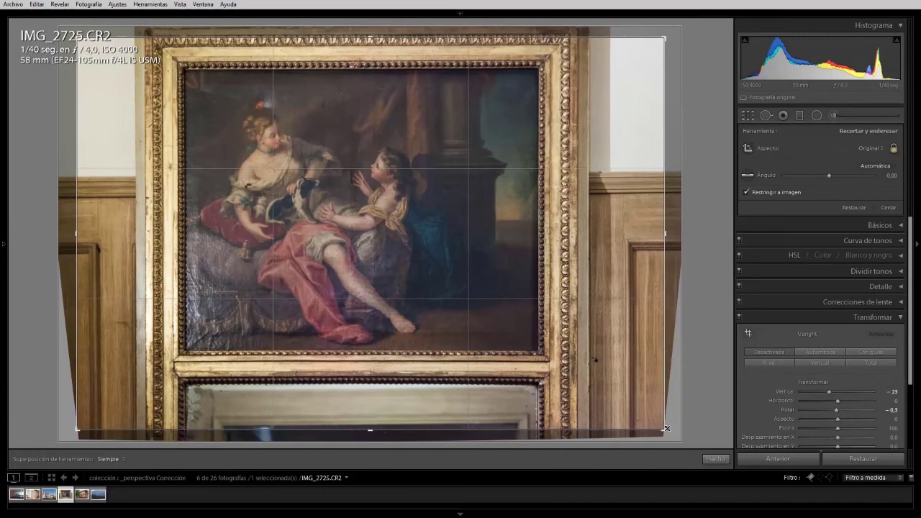
drag(670, 426, 629, 418)
drag(468, 274, 507, 273)
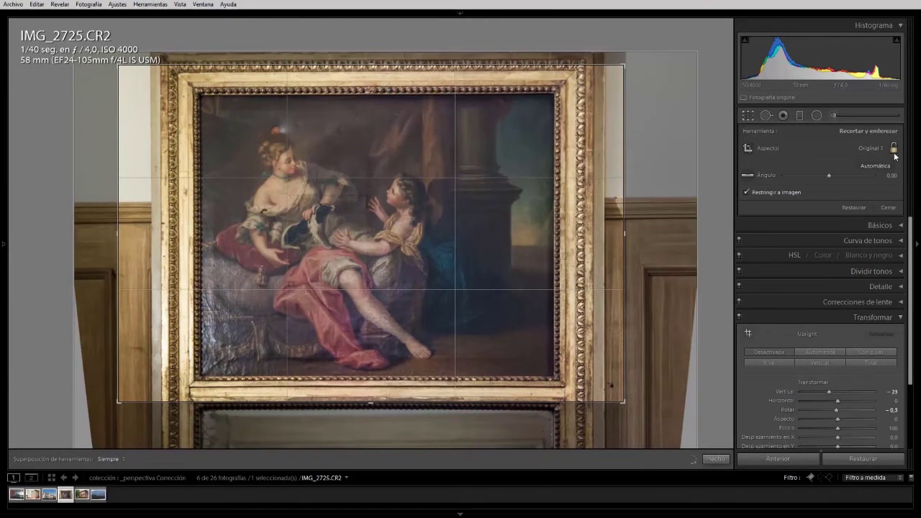
drag(623, 232, 528, 245)
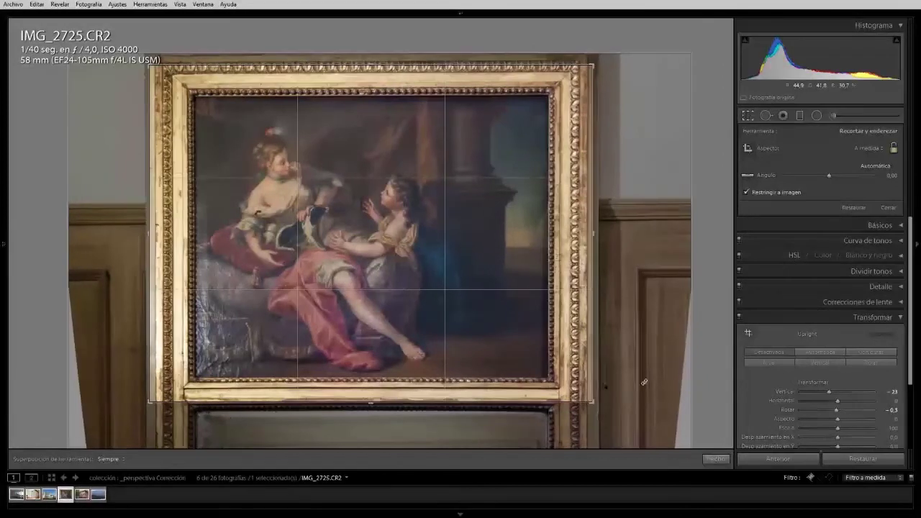
click(716, 459)
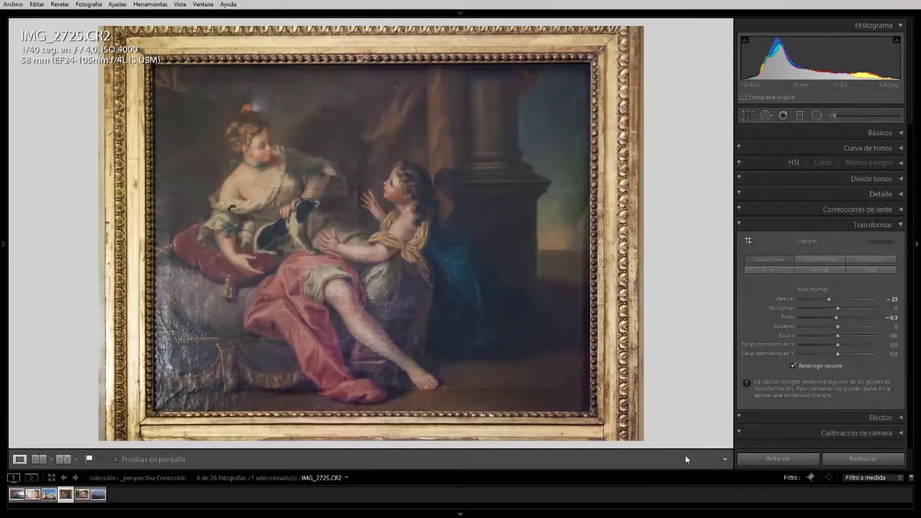
click(98, 497)
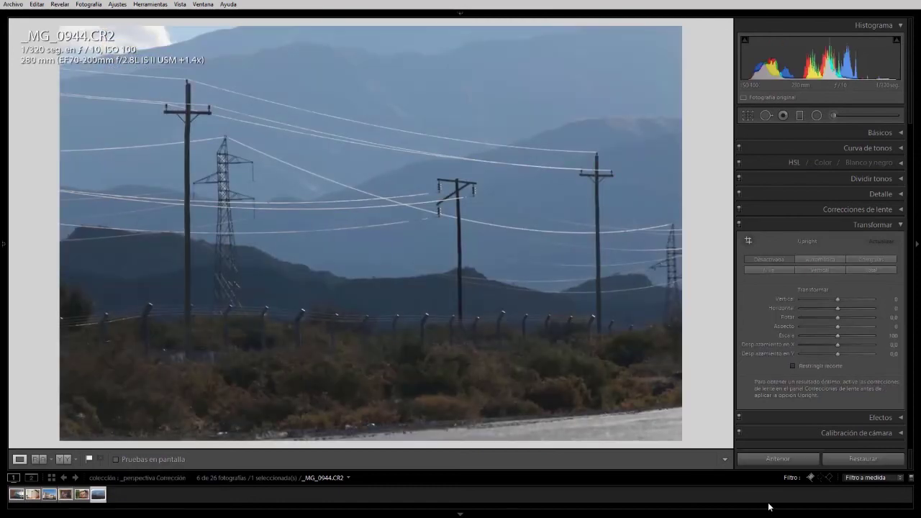
- Boost _MG_0944.CR2's Clarity to about +77 in the Basic panel
click(900, 226)
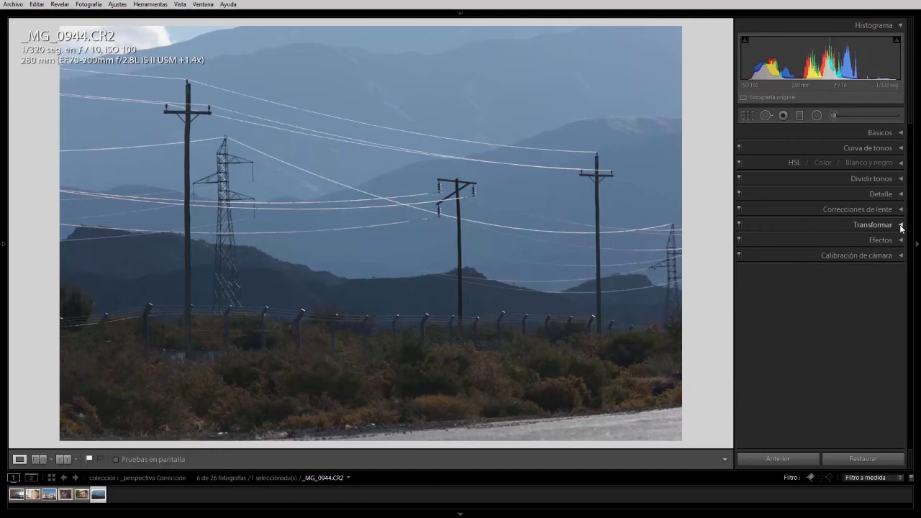
click(899, 134)
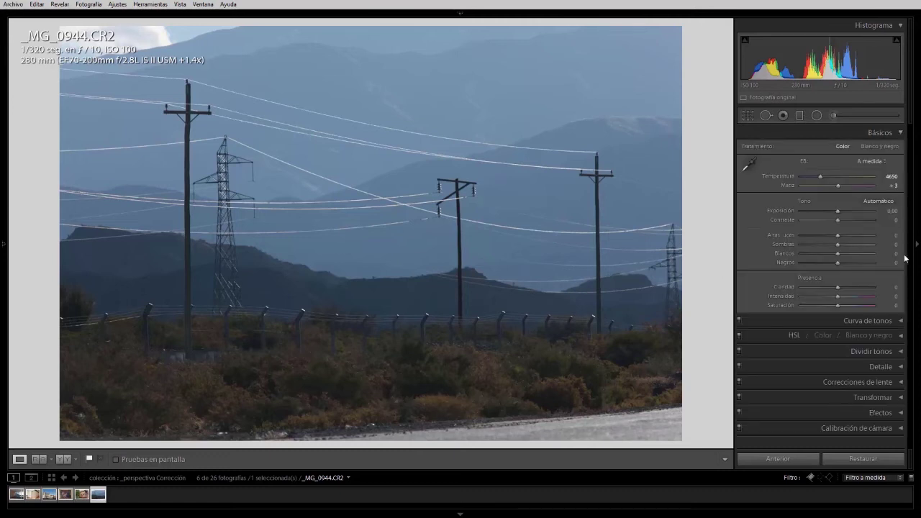
drag(845, 290, 864, 282)
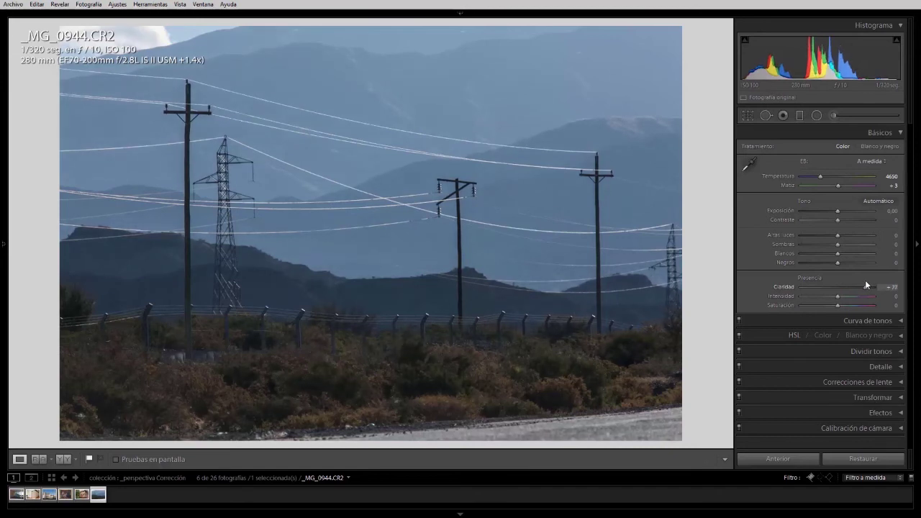
click(892, 132)
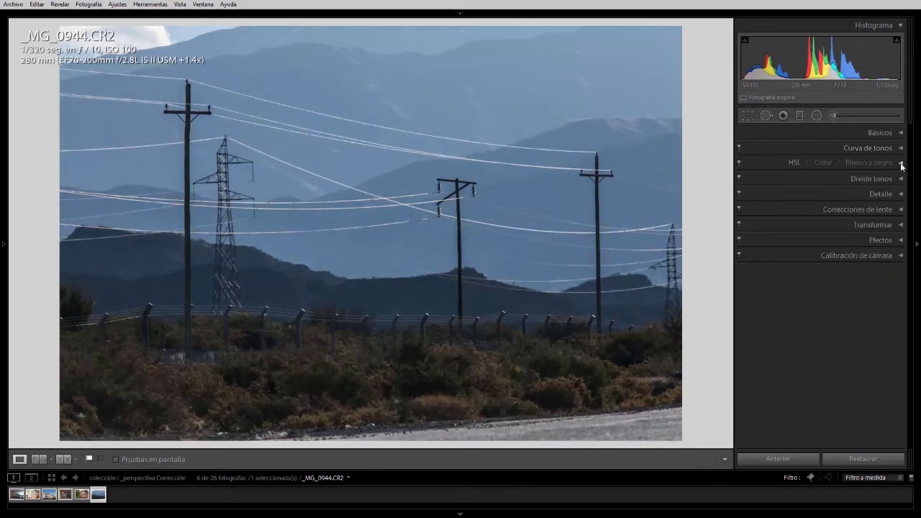
- Set HSL Blue saturation to -31 and Blue luminance to -19 on the landscape
click(902, 166)
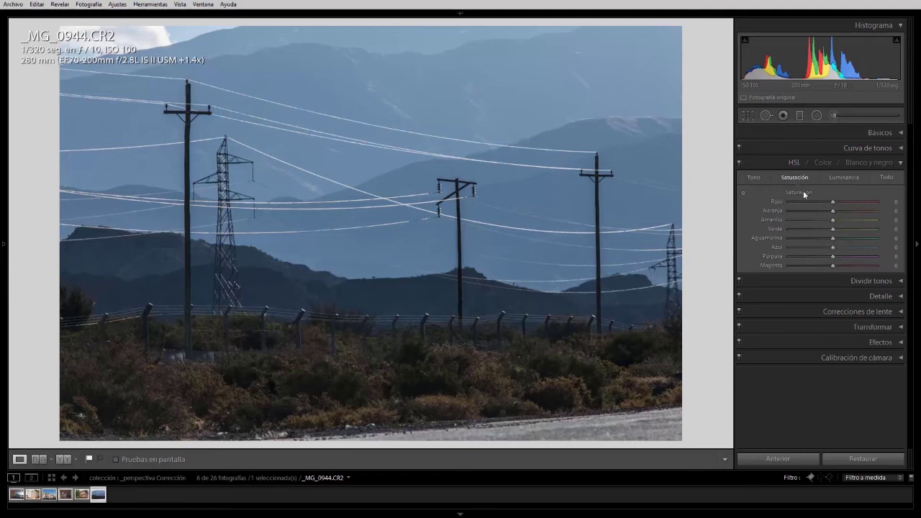
drag(832, 247, 800, 247)
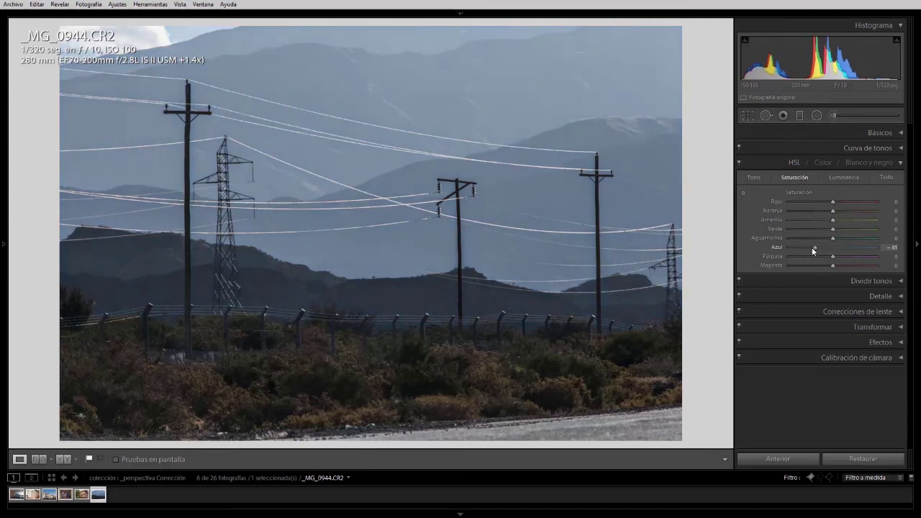
click(841, 177)
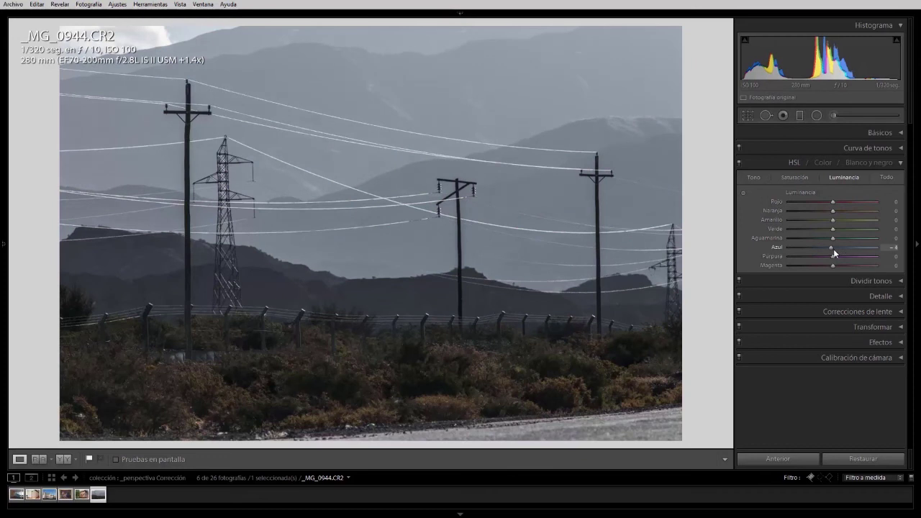
drag(833, 249, 823, 249)
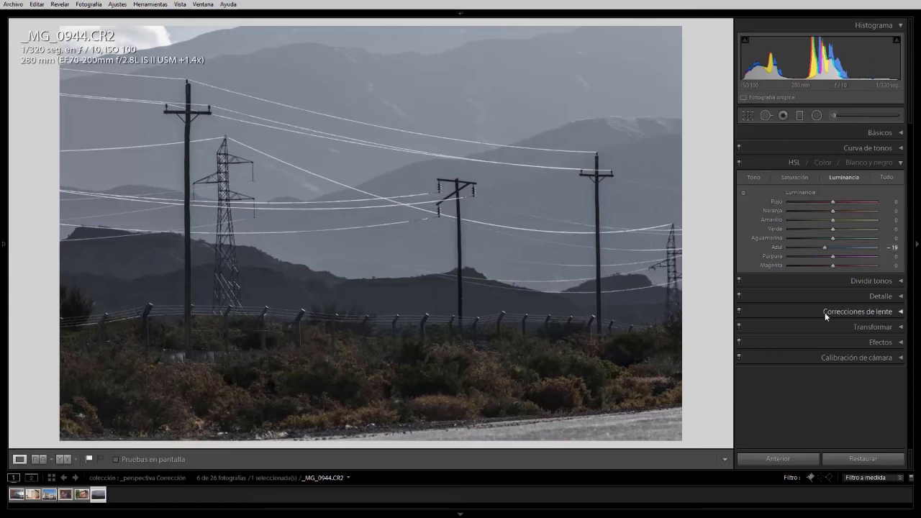
click(900, 164)
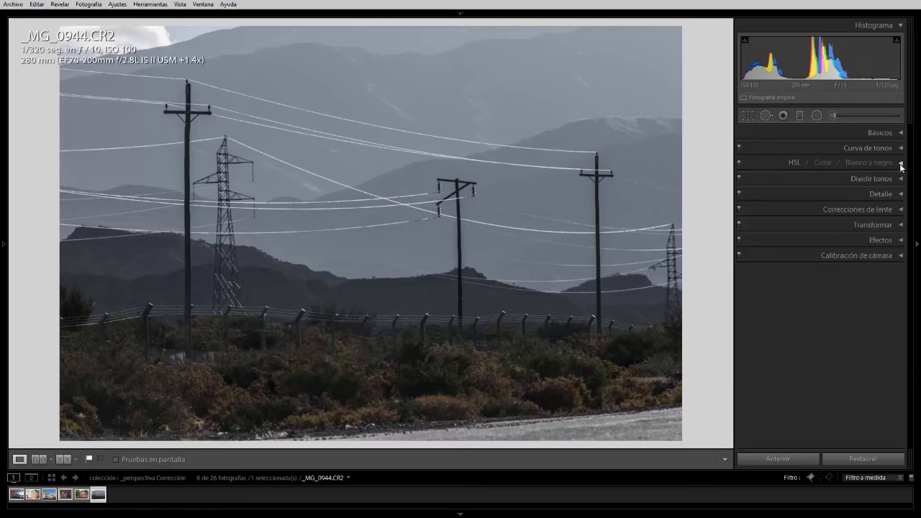
- Apply Dehaze to the power-line landscape and settle the amount at +19
click(901, 241)
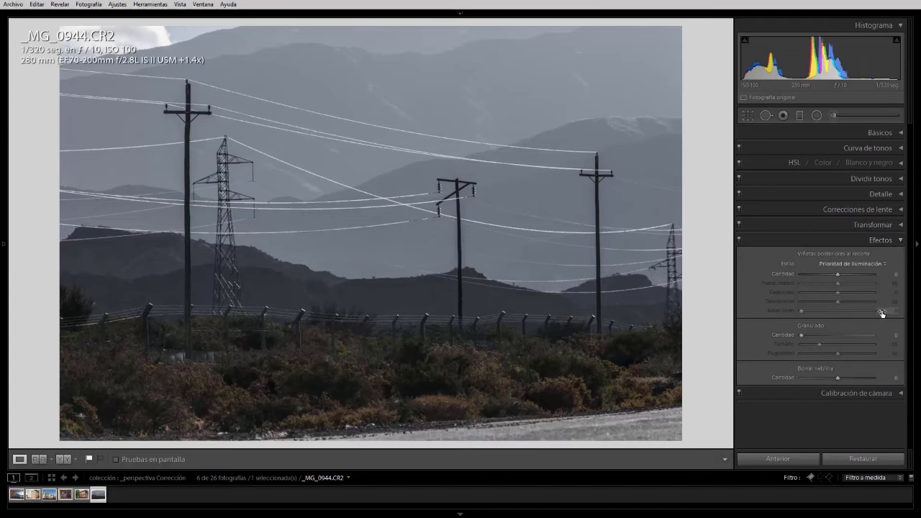
click(851, 377)
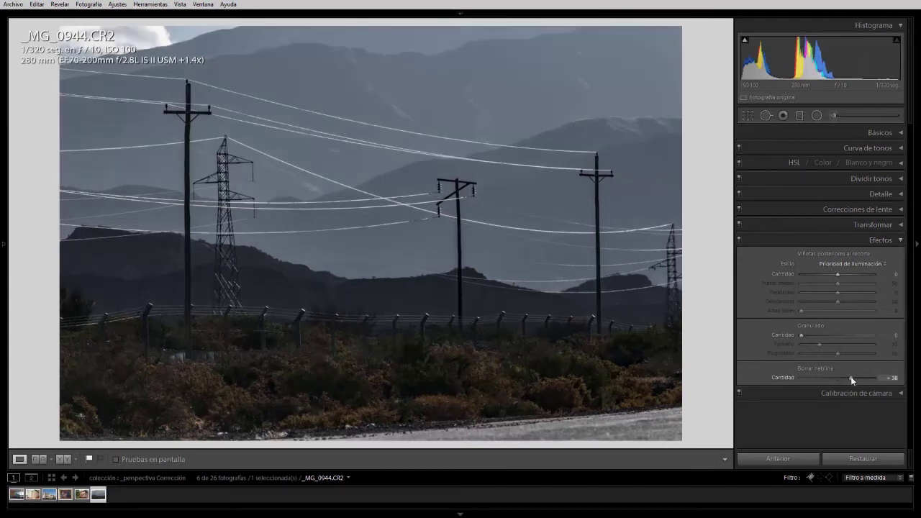
drag(851, 377, 846, 378)
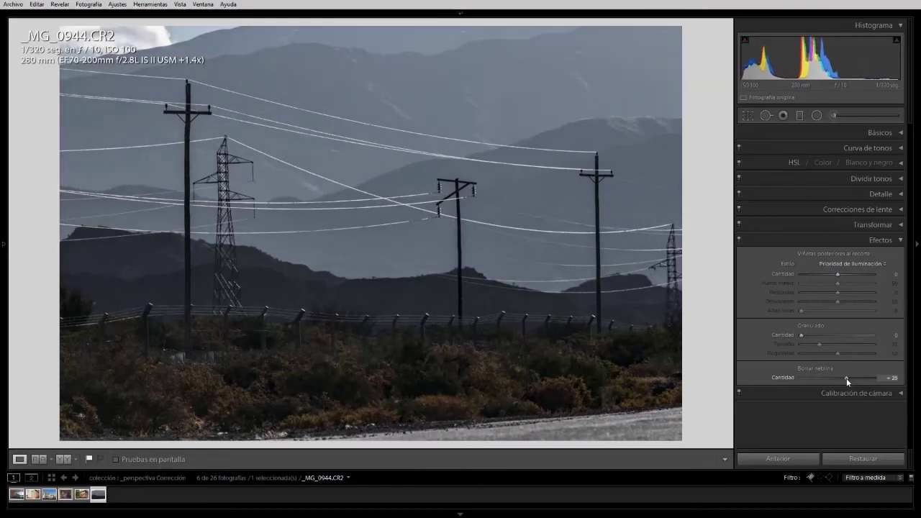
drag(845, 378, 844, 379)
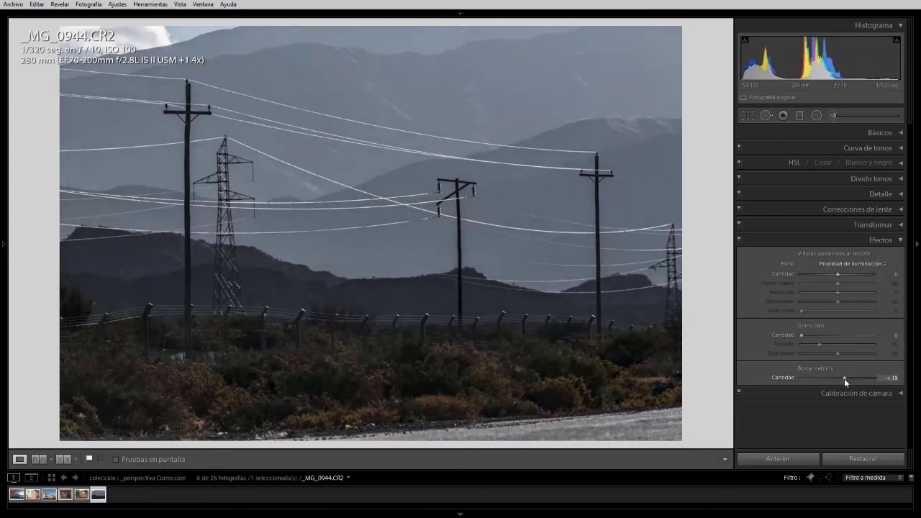
click(901, 240)
- Raise the landscape's exposure to +0.23 in Básicos, then move on to the brick house photo
click(902, 134)
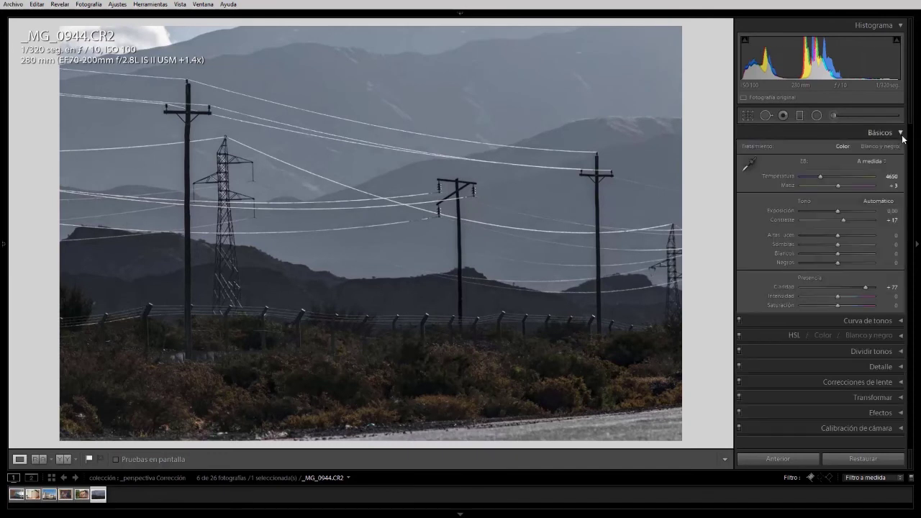
drag(841, 209, 842, 209)
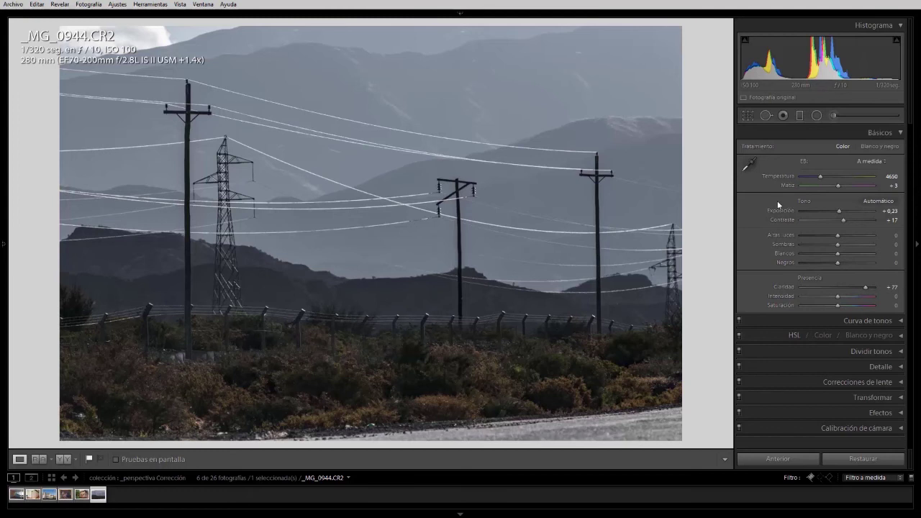
click(81, 495)
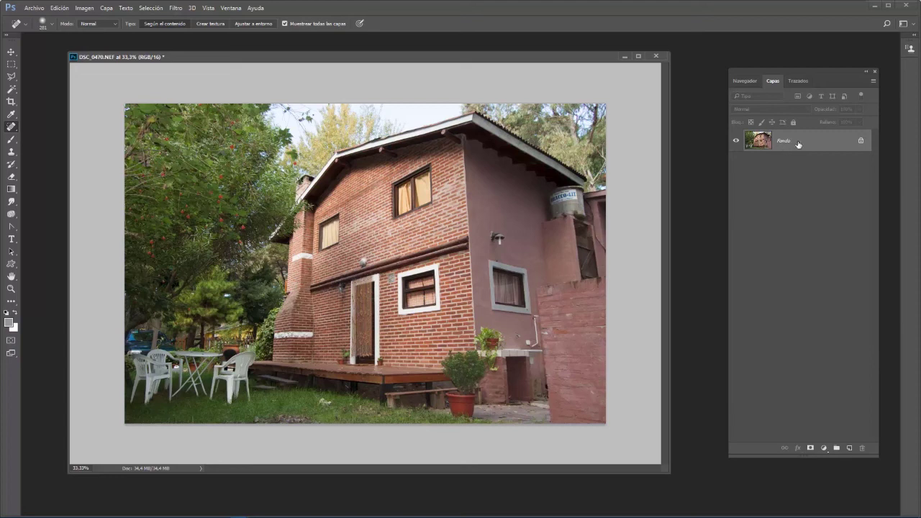
- Duplicate the Fondo layer as Fondo copia and start a Free Transform on it
click(872, 80)
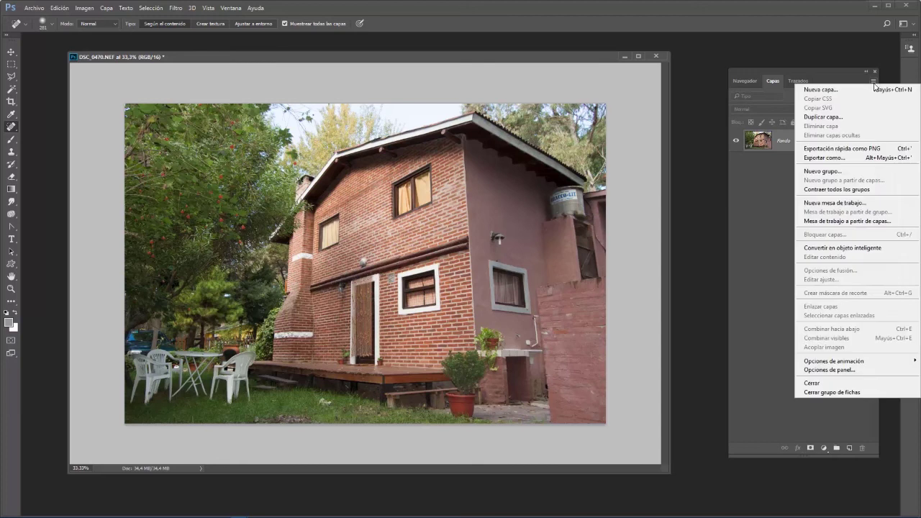
click(854, 122)
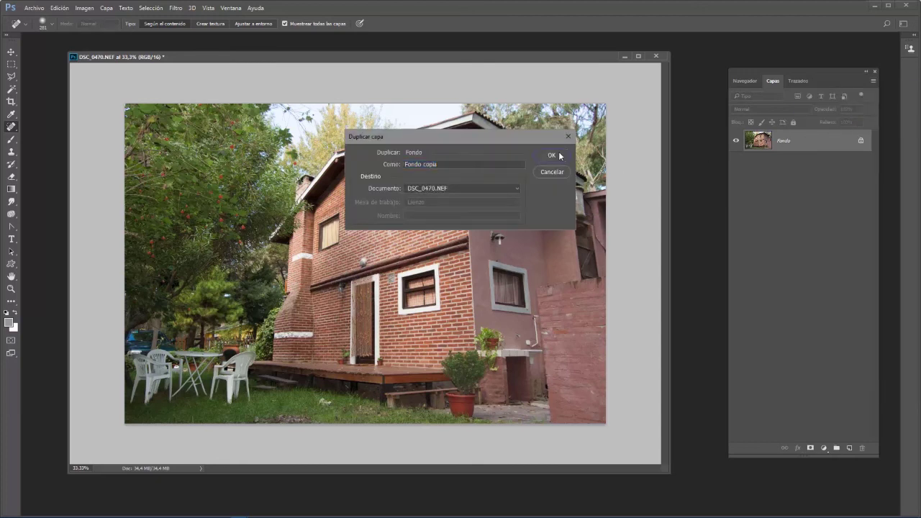
click(552, 155)
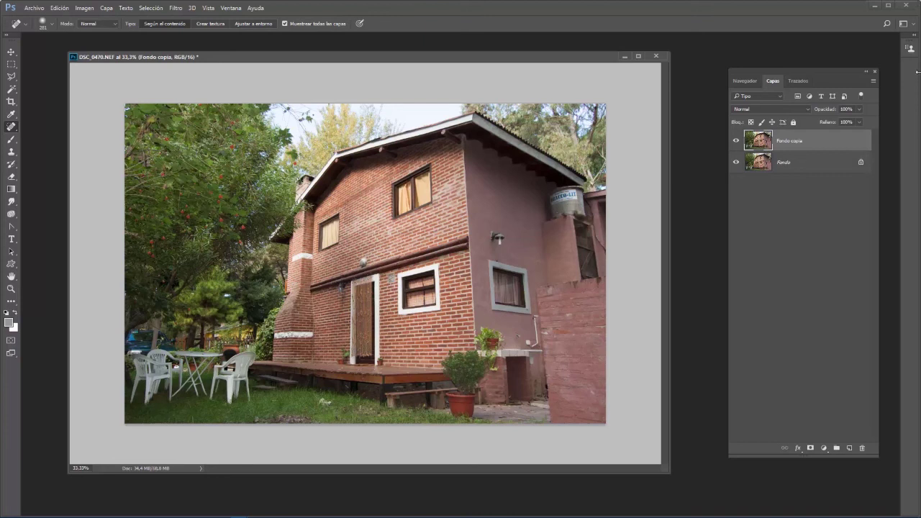
key(m)
key(ctrl+t)
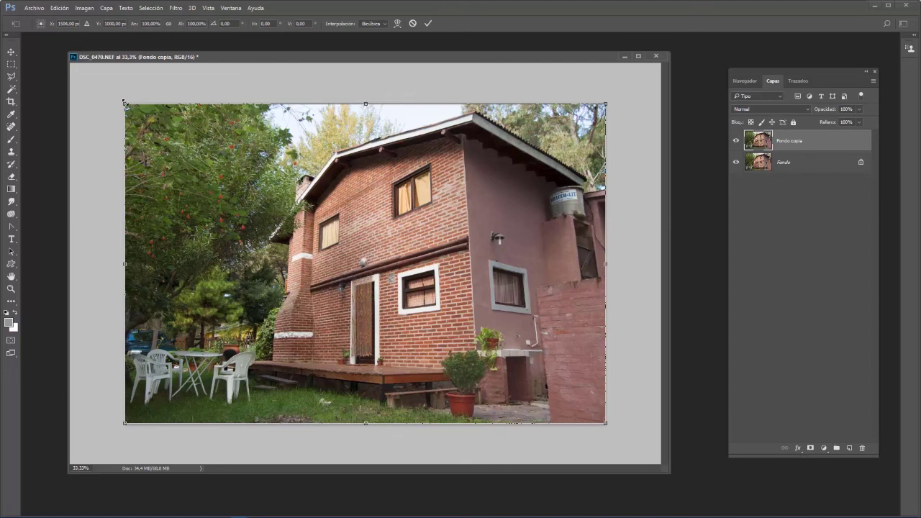
- Switch the transform to Perspective mode and test-pull the top edge and corners
right_click(301, 173)
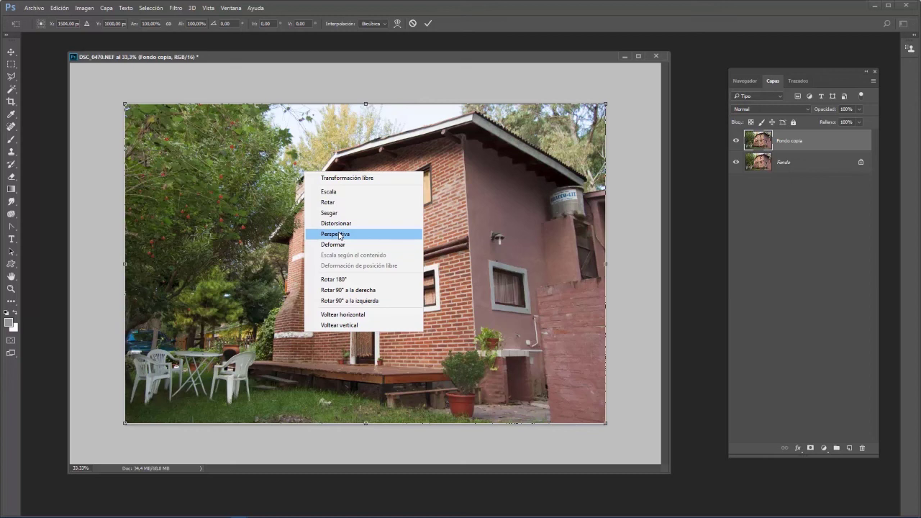
click(339, 235)
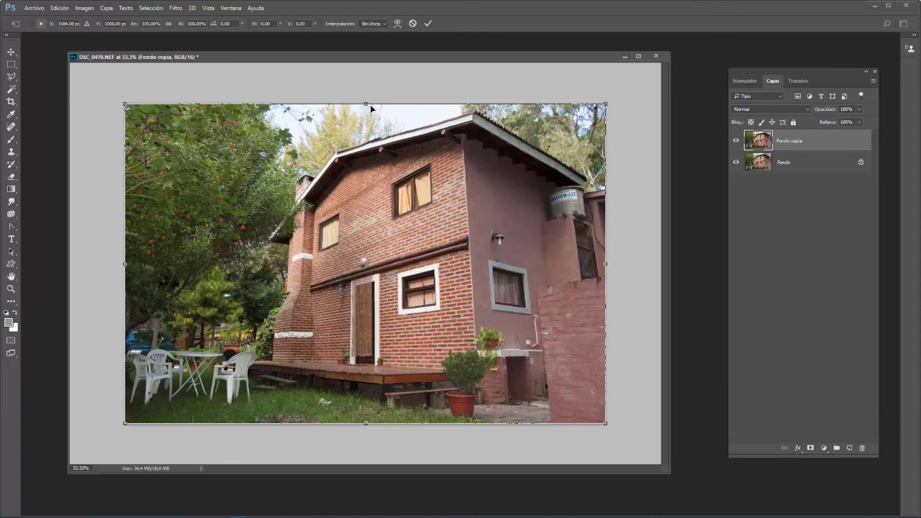
mouse_move(370, 105)
mouse_down()
mouse_move(398, 110)
mouse_move(364, 113)
mouse_up()
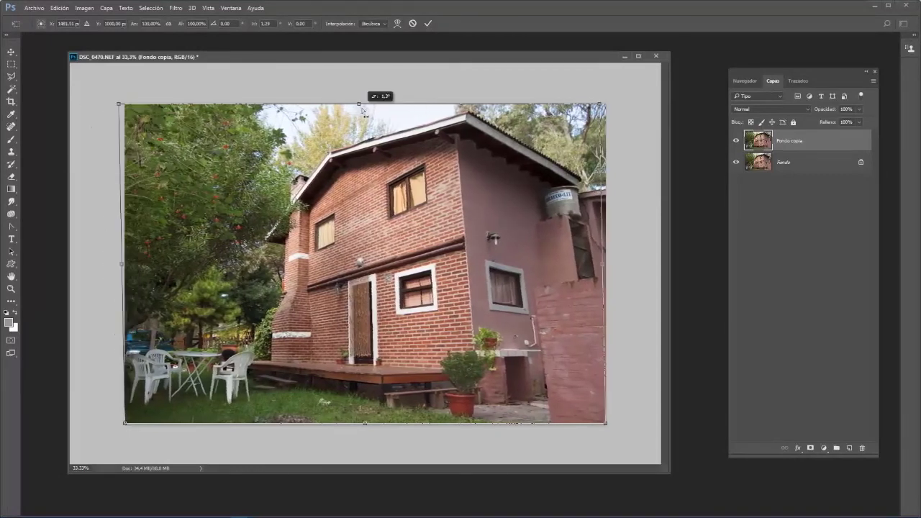
drag(364, 113, 366, 106)
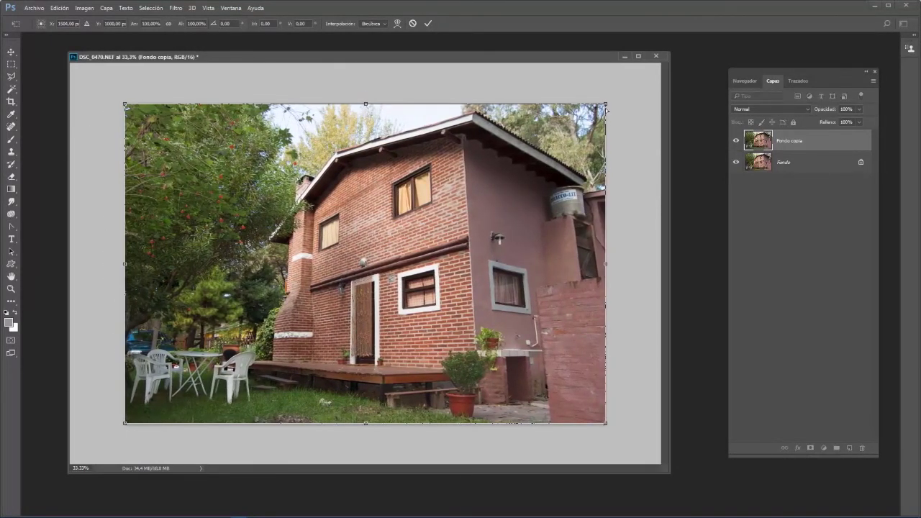
mouse_move(607, 106)
mouse_down()
mouse_move(606, 116)
mouse_move(606, 105)
mouse_up()
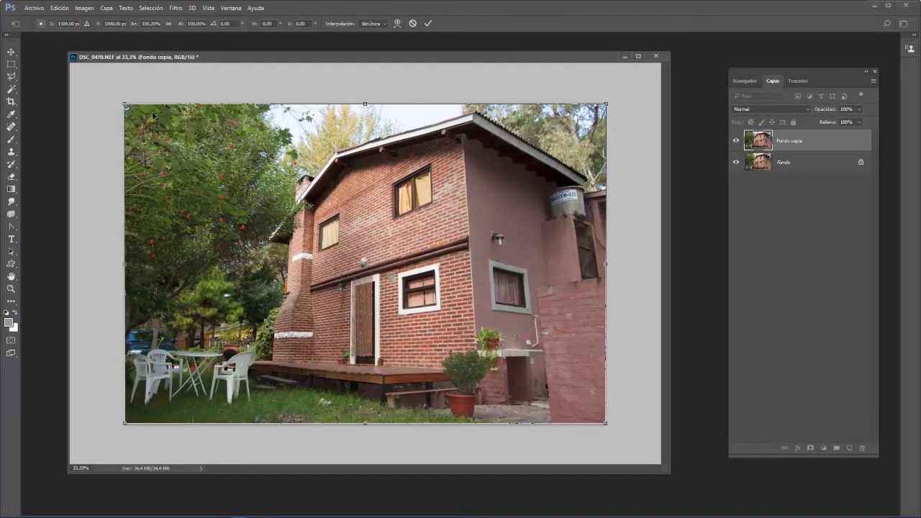
mouse_move(126, 105)
mouse_down()
mouse_move(124, 149)
mouse_move(125, 104)
mouse_up()
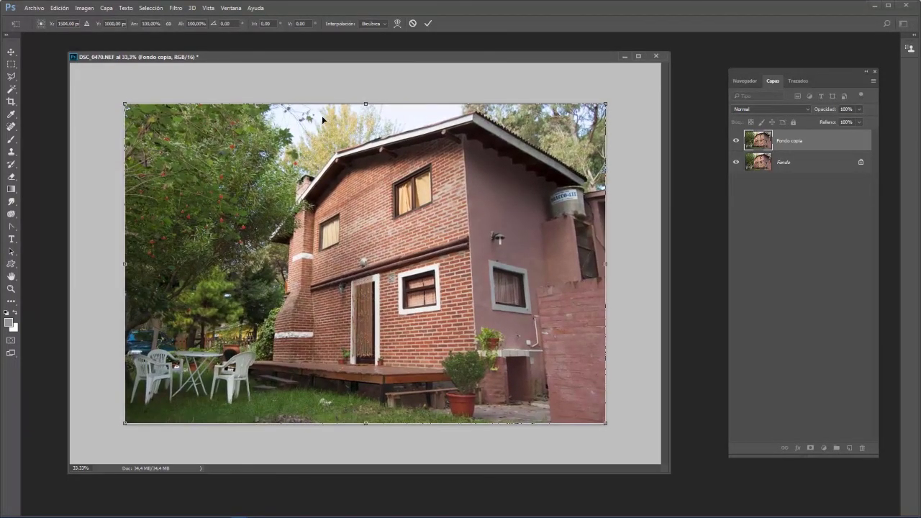
- Skew the top edge right to about -3° and show the rulers
drag(366, 105, 380, 105)
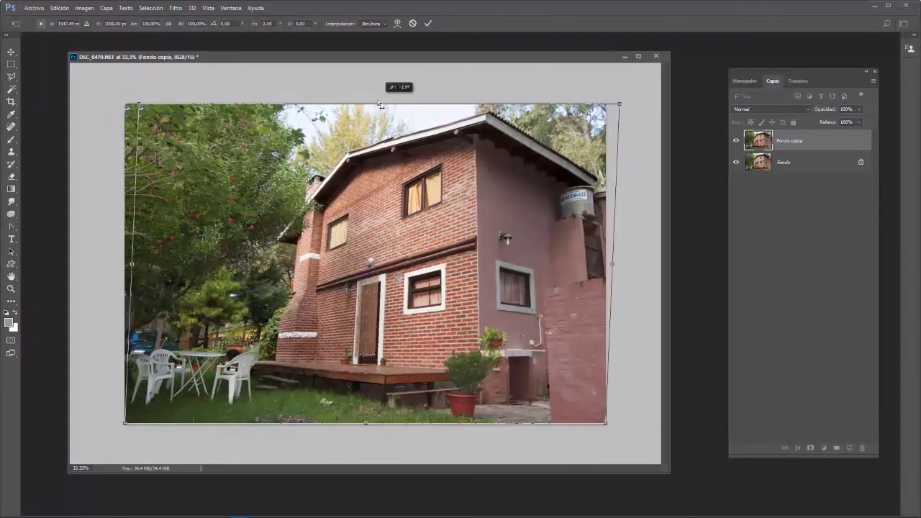
drag(378, 99, 382, 99)
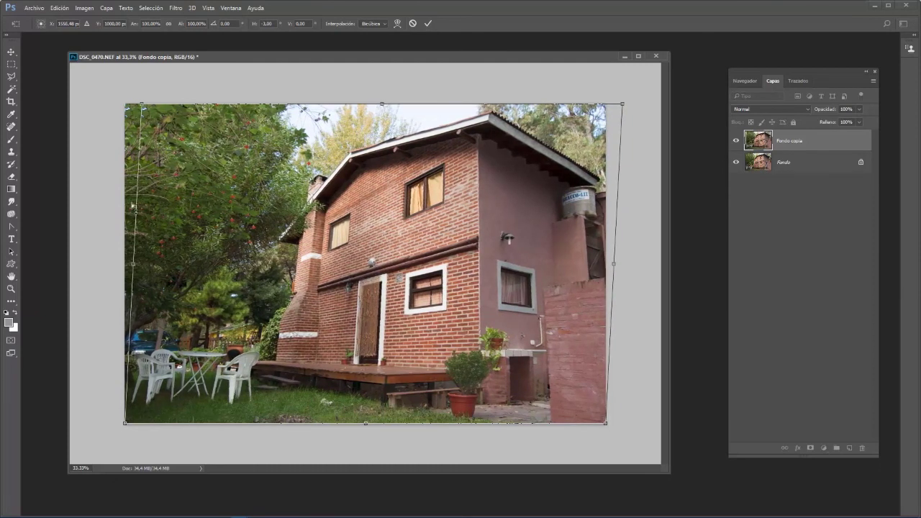
key(ctrl+r)
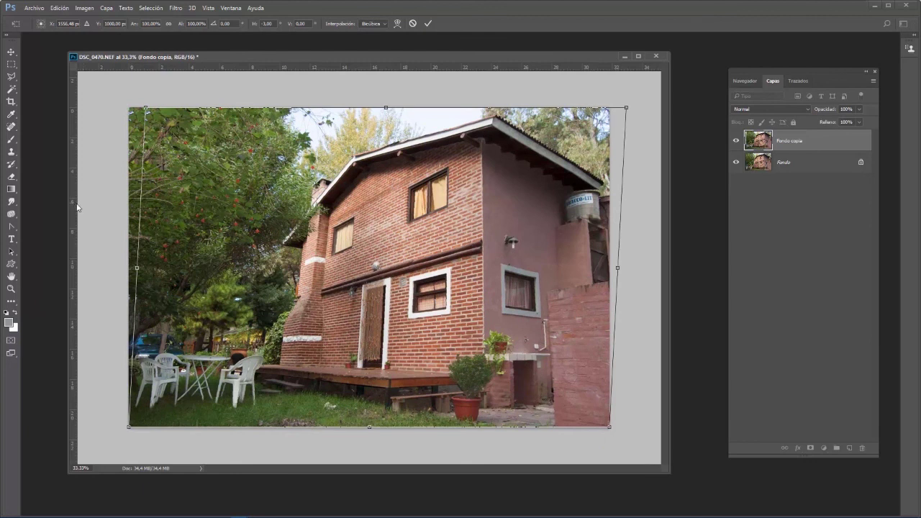
- Guide the house corner vertically, widen and skew the top edge, and commit the perspective transform
mouse_move(77, 208)
mouse_down()
mouse_move(469, 310)
mouse_move(482, 348)
mouse_up()
drag(388, 110, 390, 113)
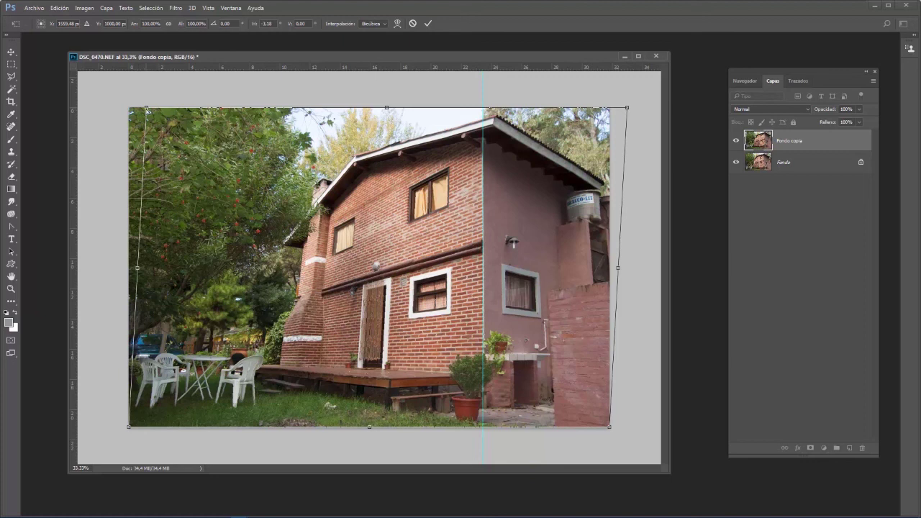
drag(146, 110, 123, 108)
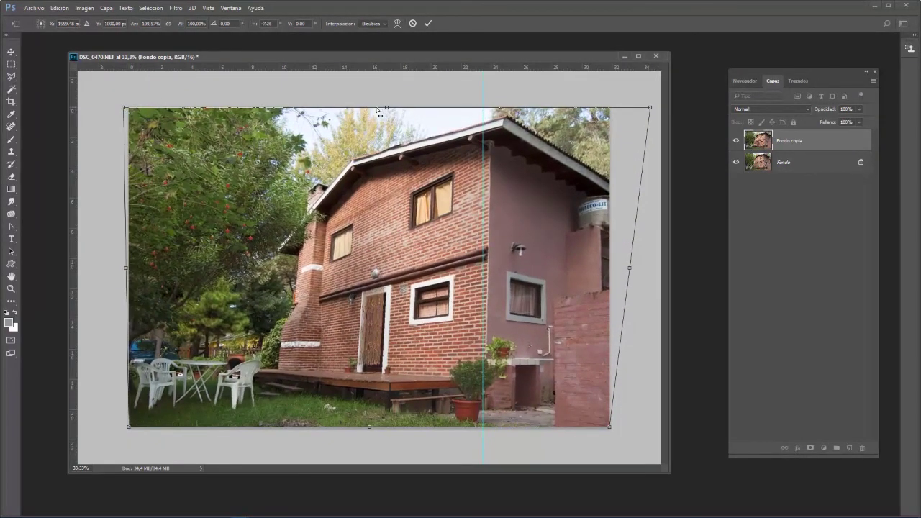
drag(387, 112, 375, 110)
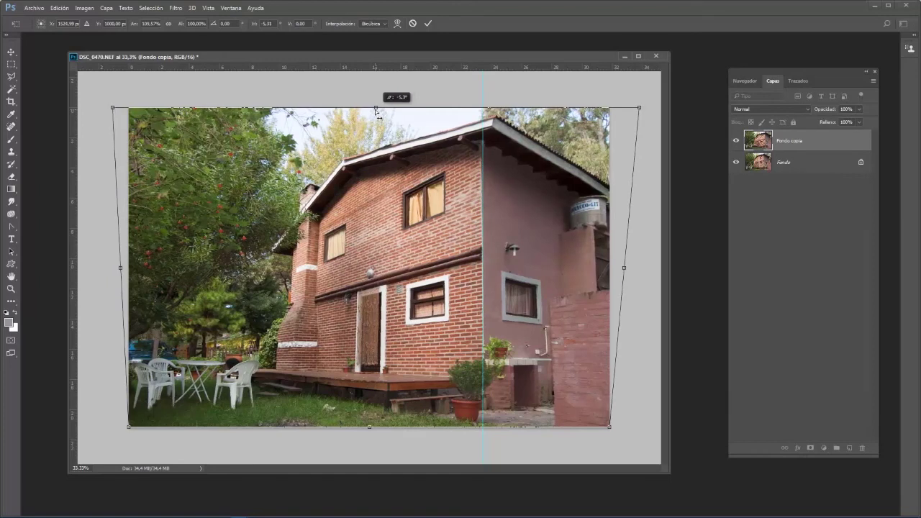
key(Return)
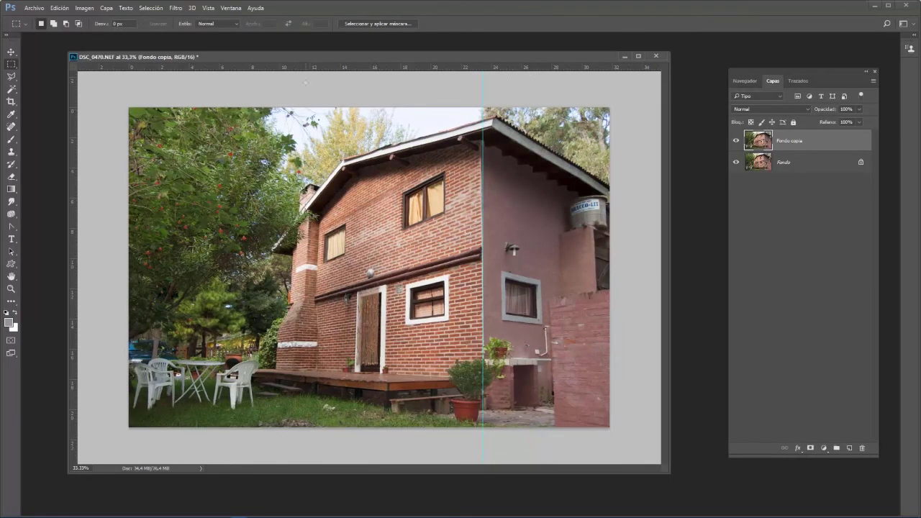
- Hide the guide and toggle Fondo copia off and on to compare with the original
key(ctrl+h)
click(736, 141)
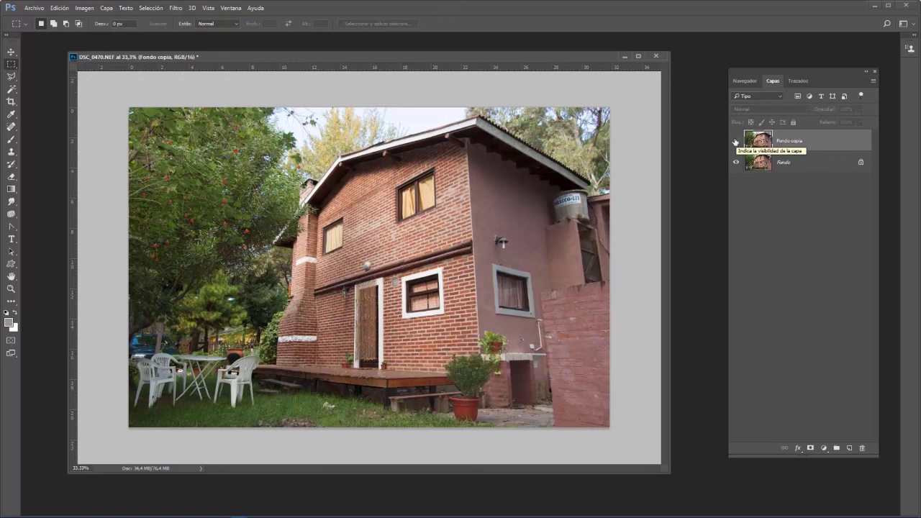
click(735, 140)
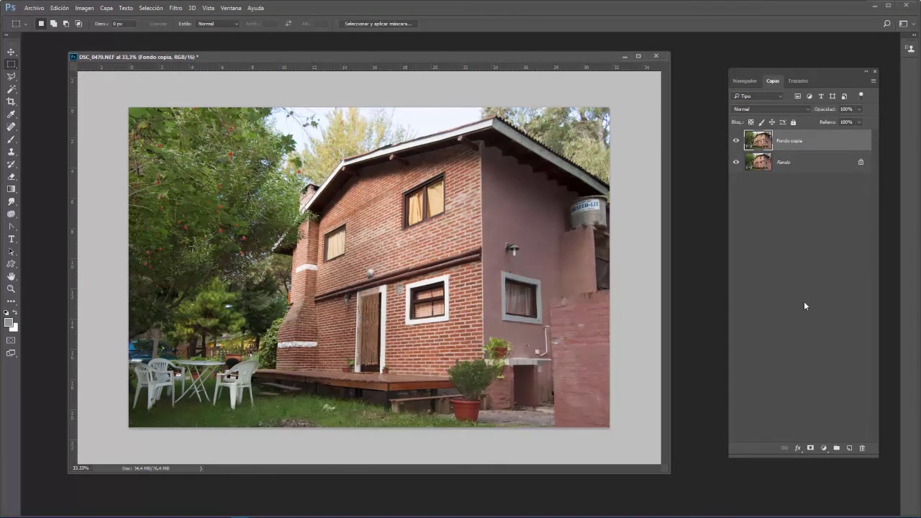